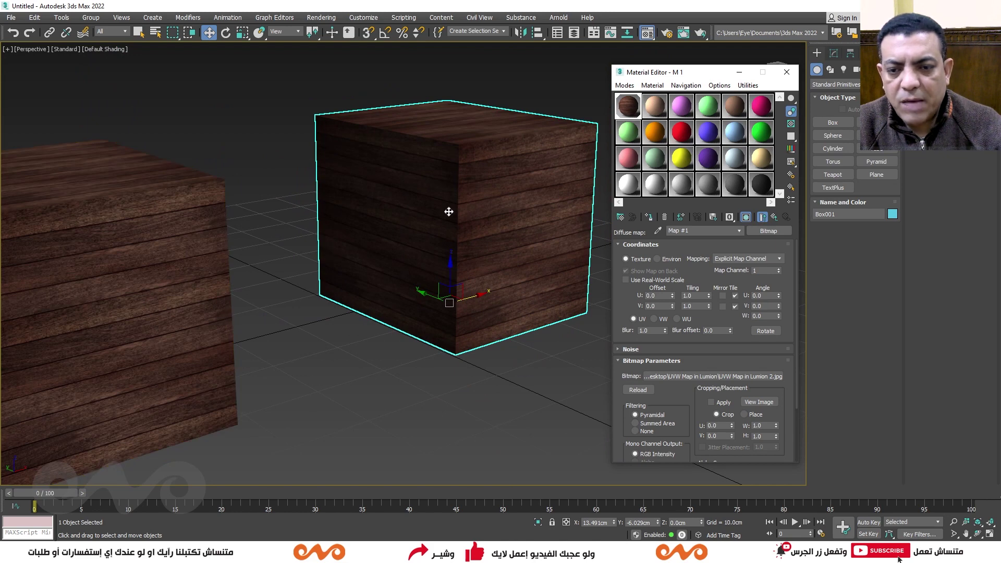
- Apply a UVW Map modifier with Box mapping to the selected wooden box
{"action": "left_click", "coordinate": [541, 189]}
{"action": "left_click", "coordinate": [832, 53]}
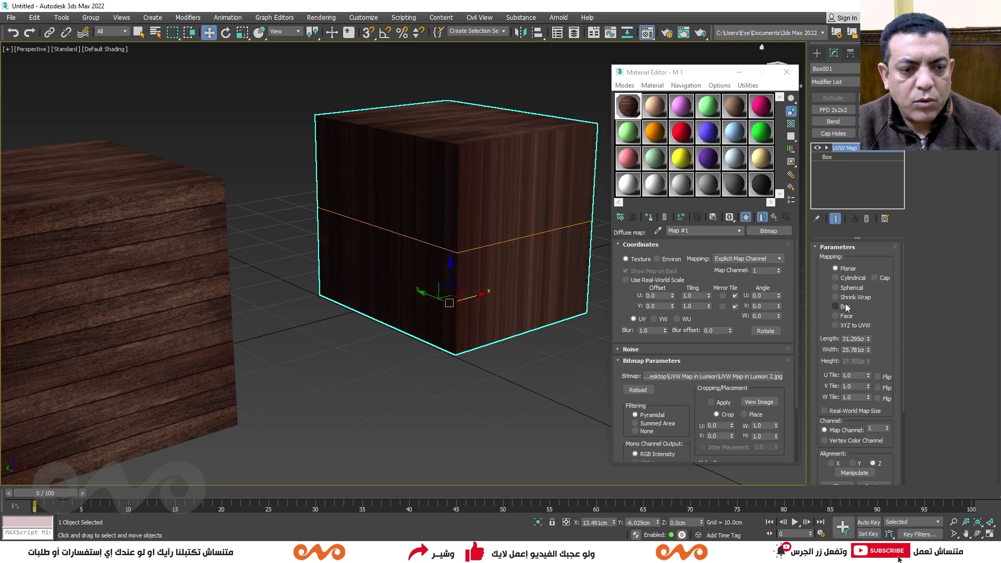
{"action": "left_click", "coordinate": [838, 307]}
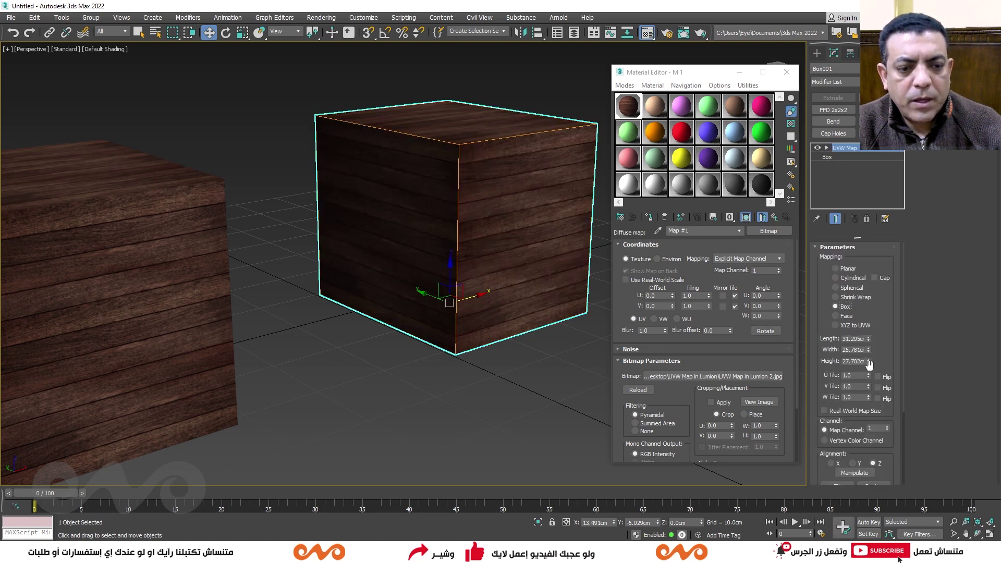
- Set the UVW Map tiling of the selected box to U Tile 2 and V Tile 2
{"action": "key", "text": "Return"}
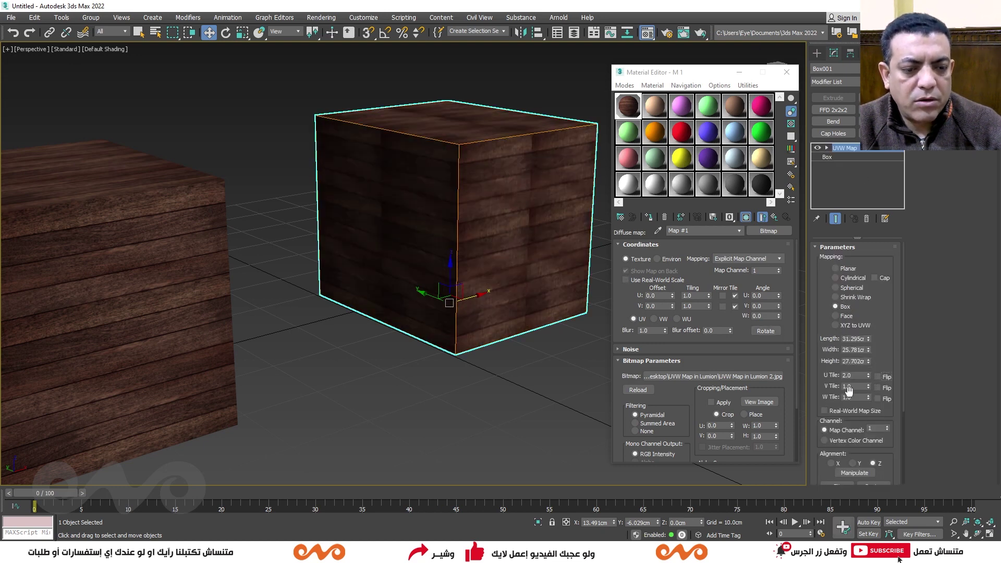
{"action": "left_click_drag", "start_coordinate": [855, 386], "coordinate": [828, 386]}
{"action": "type", "text": "2"}
{"action": "key", "text": "Return"}
- Clone the UVW-mapped box along the X axis as one independent copy named Box003
{"action": "scroll", "coordinate": [398, 305], "scroll_direction": "down", "scroll_amount": 5}
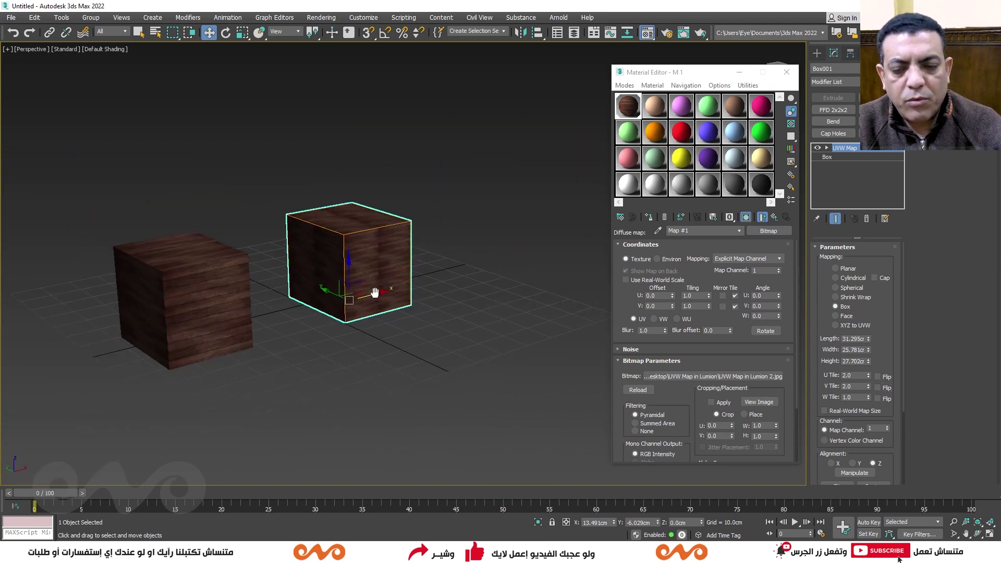
{"action": "middle_click_drag", "start_coordinate": [376, 290], "coordinate": [346, 292]}
{"action": "left_click_drag", "start_coordinate": [346, 293], "coordinate": [459, 263], "text": "shift"}
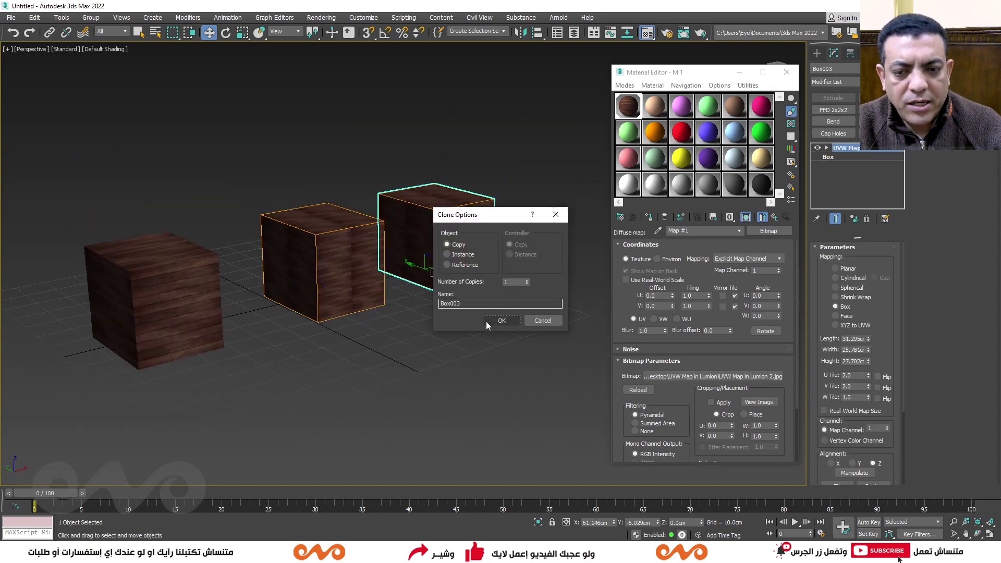
{"action": "left_click", "coordinate": [498, 320]}
- Set the copied box's UVW Map tiling to U Tile 1 and V Tile 1, ending at the modifier's top level
{"action": "right_click", "coordinate": [867, 376]}
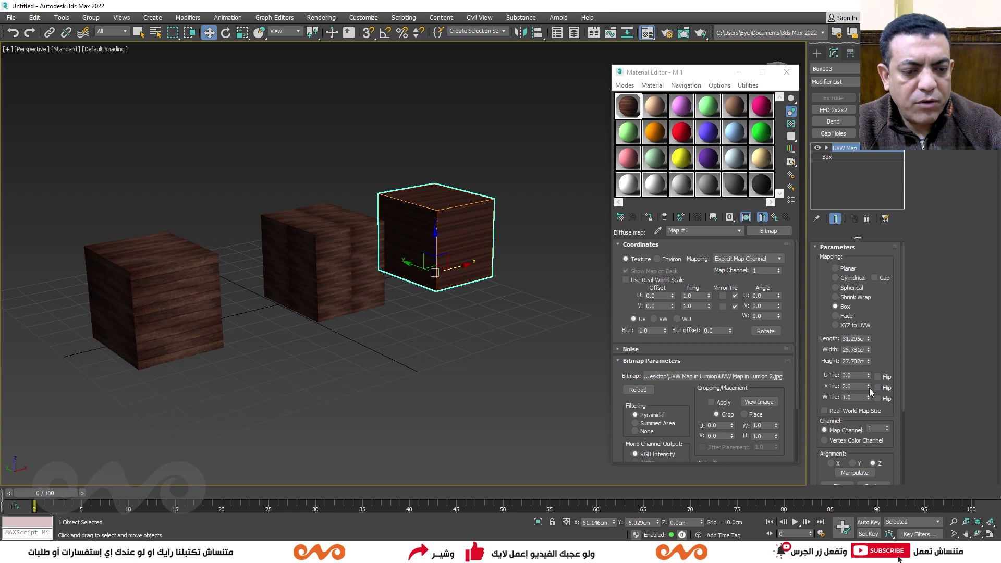
{"action": "right_click", "coordinate": [868, 387]}
{"action": "type", "text": "1"}
{"action": "key", "text": "Return"}
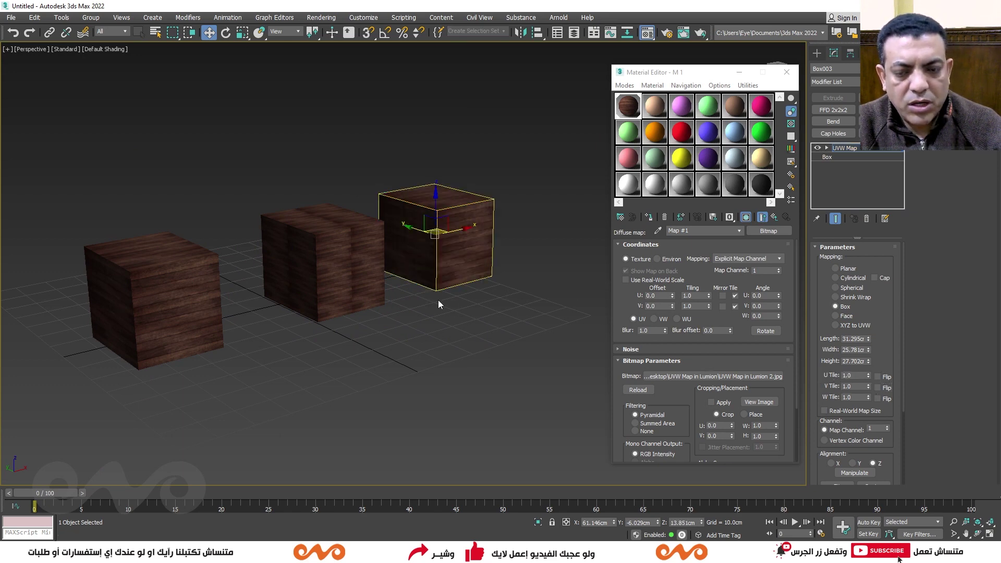
{"action": "middle_click_drag", "start_coordinate": [345, 282], "coordinate": [394, 240]}
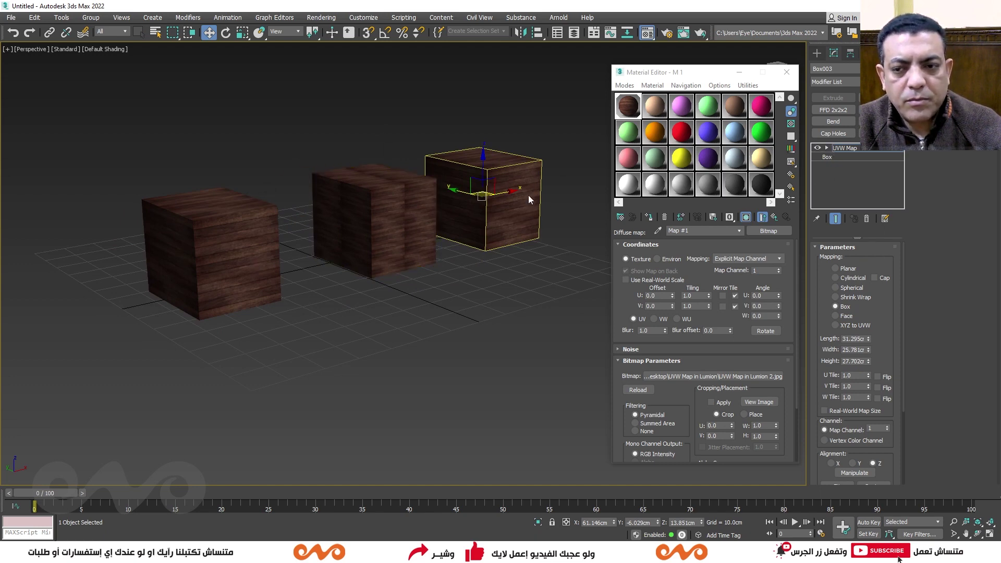
{"action": "left_click", "coordinate": [842, 149]}
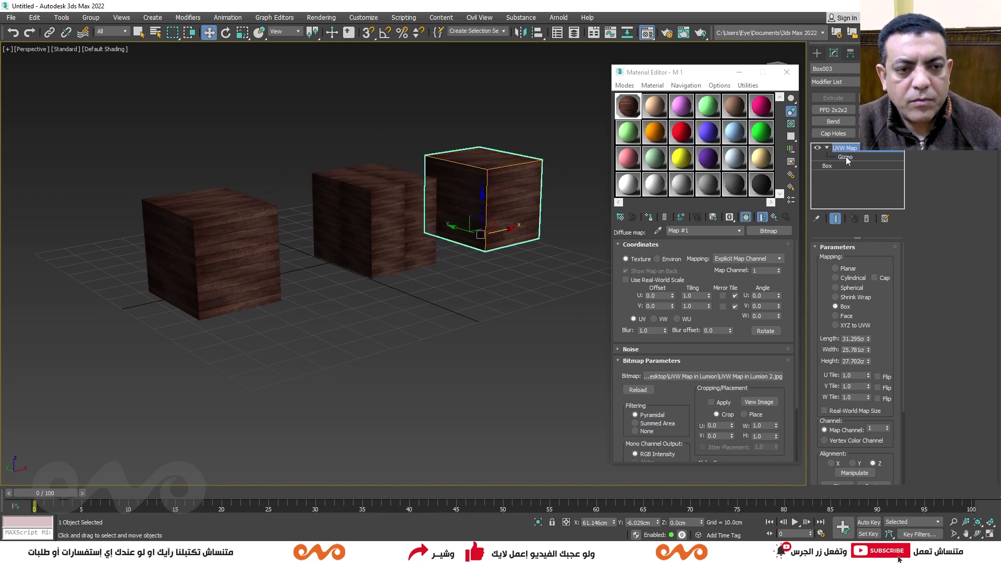
- Select the box without a UVW Map modifier and name the wood material in the second slot M 2
{"action": "left_click", "coordinate": [273, 257]}
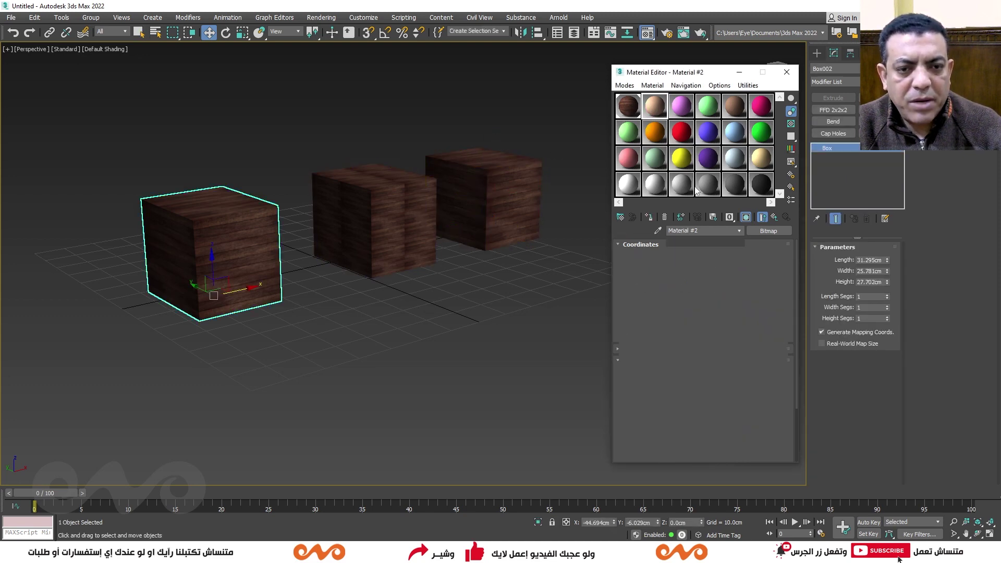
{"action": "left_click_drag", "start_coordinate": [683, 231], "coordinate": [675, 230]}
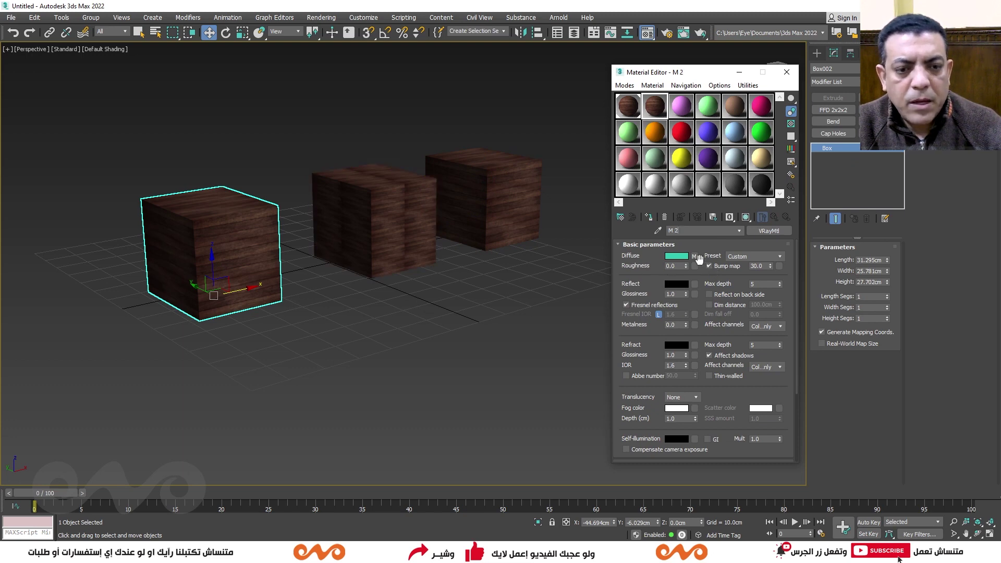
- Crop material M 2's diffuse bitmap to U 0.483, V 0, W 0.517, H 0.645 and assign the material to the selected box
{"action": "left_click", "coordinate": [695, 256]}
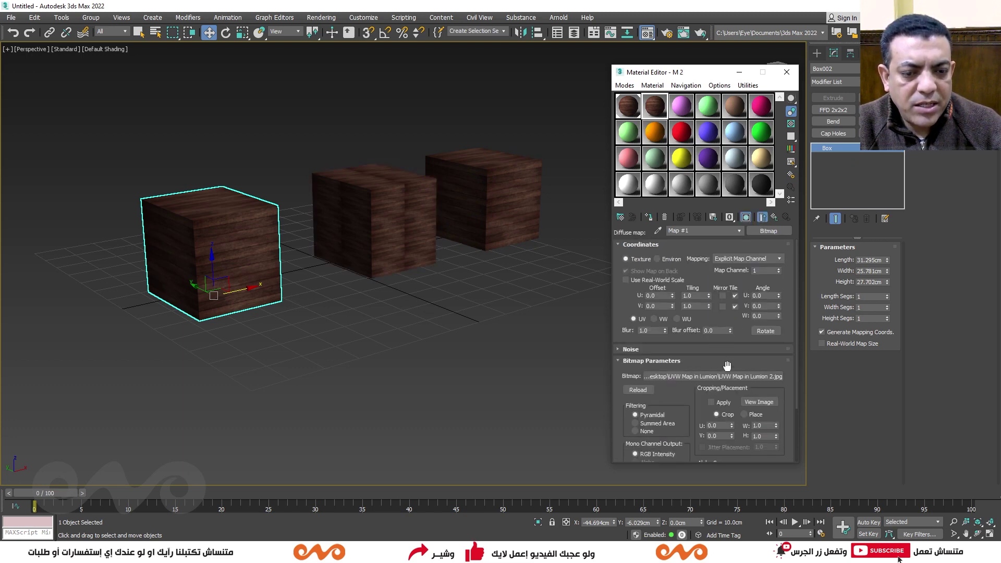
{"action": "left_click", "coordinate": [715, 403]}
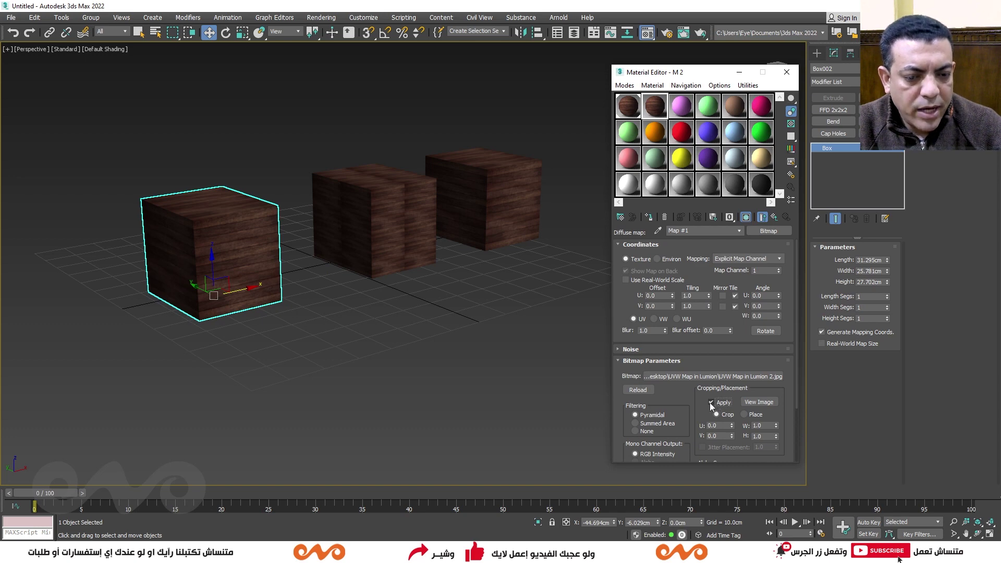
{"action": "left_click", "coordinate": [756, 404]}
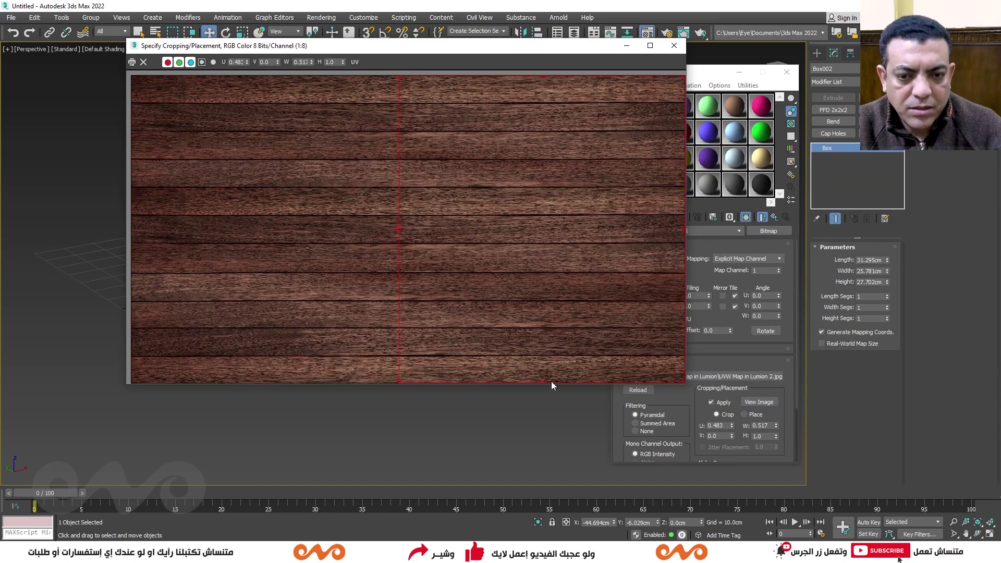
{"action": "left_click_drag", "start_coordinate": [545, 385], "coordinate": [542, 411]}
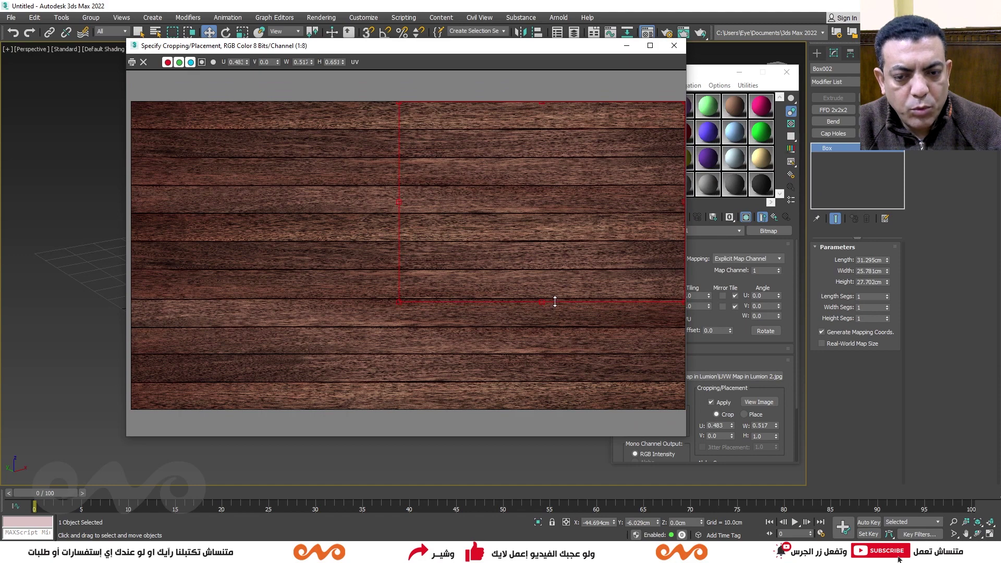
{"action": "left_click", "coordinate": [674, 46]}
{"action": "left_click", "coordinate": [652, 219]}
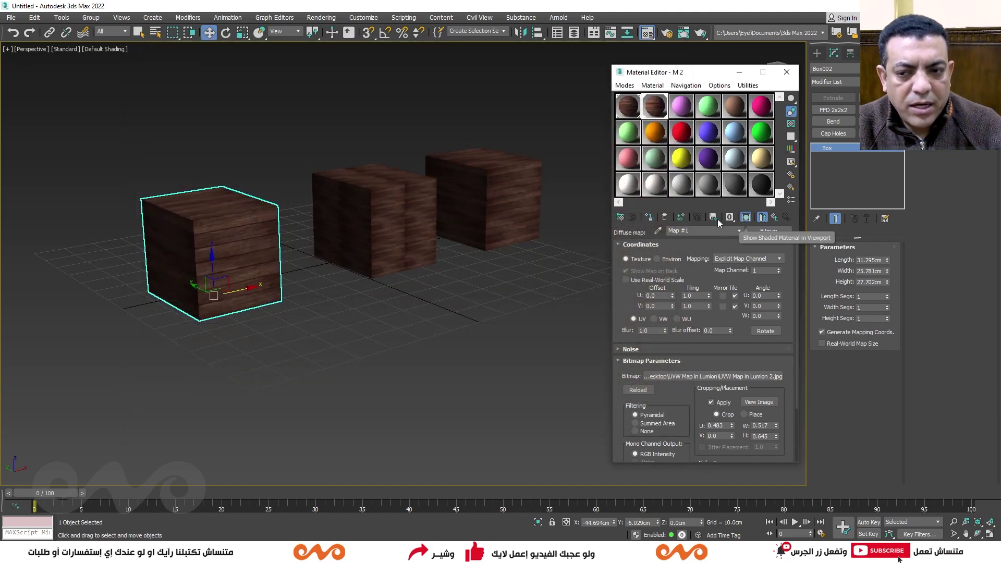
- Swap the positions of the 2x2-tiled box and its copy along the X axis, putting the tiled box at the far end
{"action": "scroll", "coordinate": [218, 253], "scroll_direction": "up", "scroll_amount": 4}
{"action": "scroll", "coordinate": [424, 225], "scroll_direction": "down", "scroll_amount": 4}
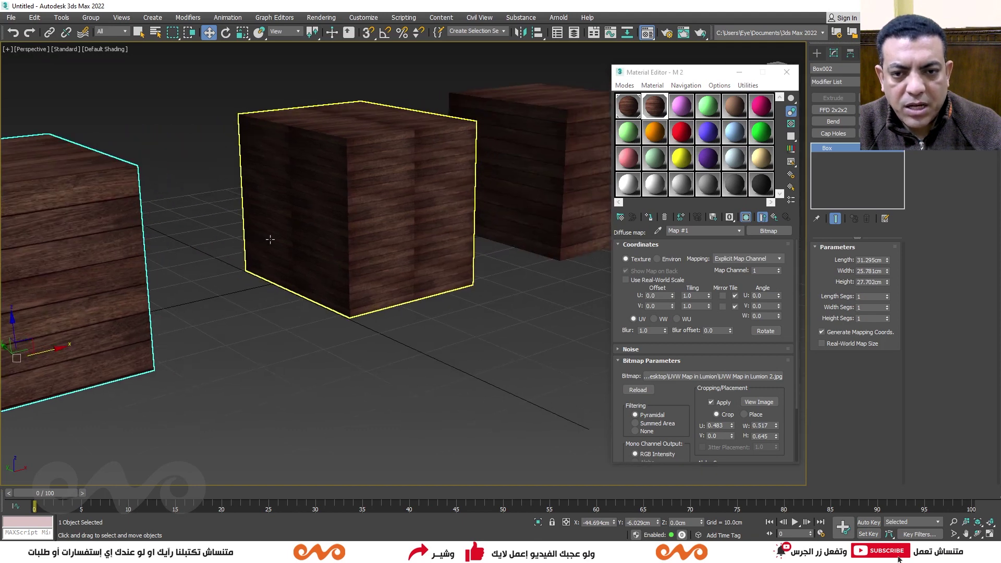
{"action": "left_click", "coordinate": [352, 239]}
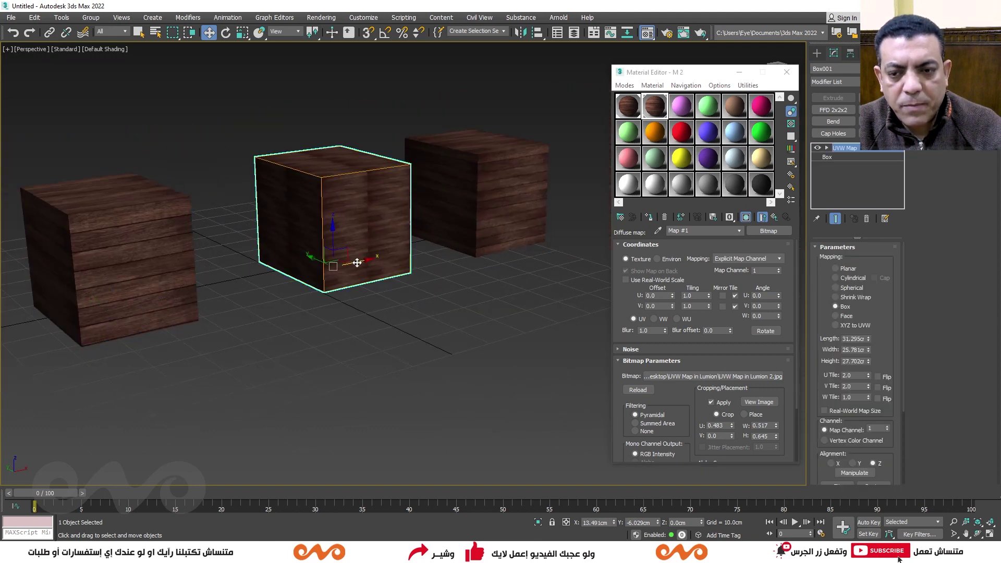
{"action": "left_click_drag", "start_coordinate": [357, 263], "coordinate": [611, 204]}
{"action": "left_click", "coordinate": [499, 211], "text": "ctrl"}
{"action": "left_click_drag", "start_coordinate": [566, 179], "coordinate": [419, 210]}
{"action": "left_click", "coordinate": [341, 229]}
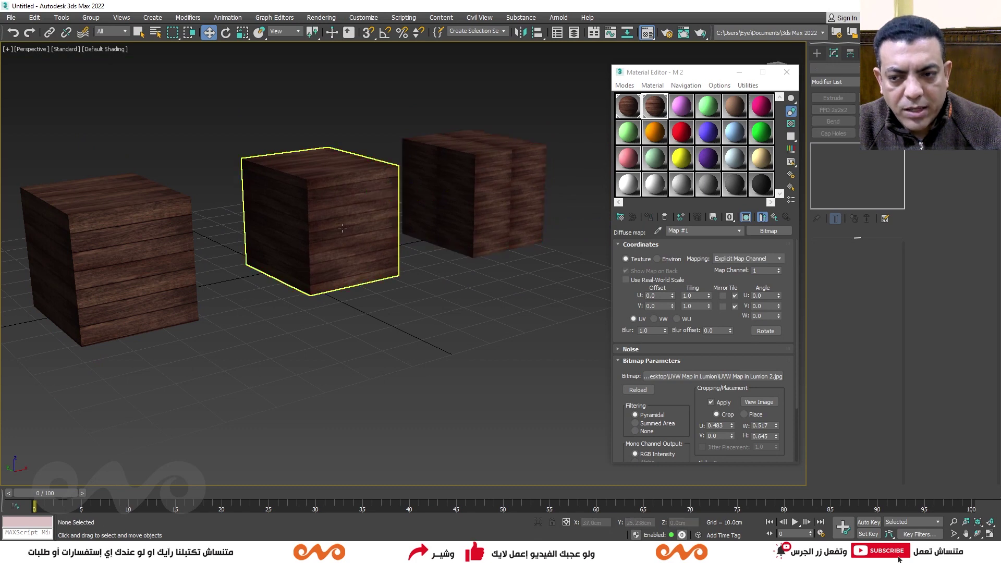
- Compare the three boxes by selecting each in turn, and close the Material Editor
{"action": "left_click", "coordinate": [162, 264]}
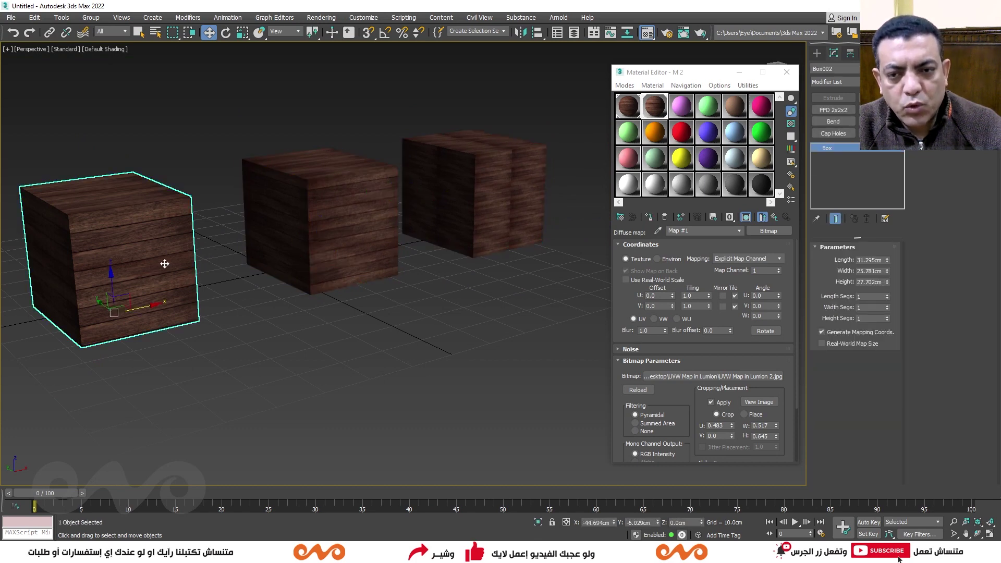
{"action": "left_click", "coordinate": [358, 237]}
{"action": "left_click", "coordinate": [500, 216]}
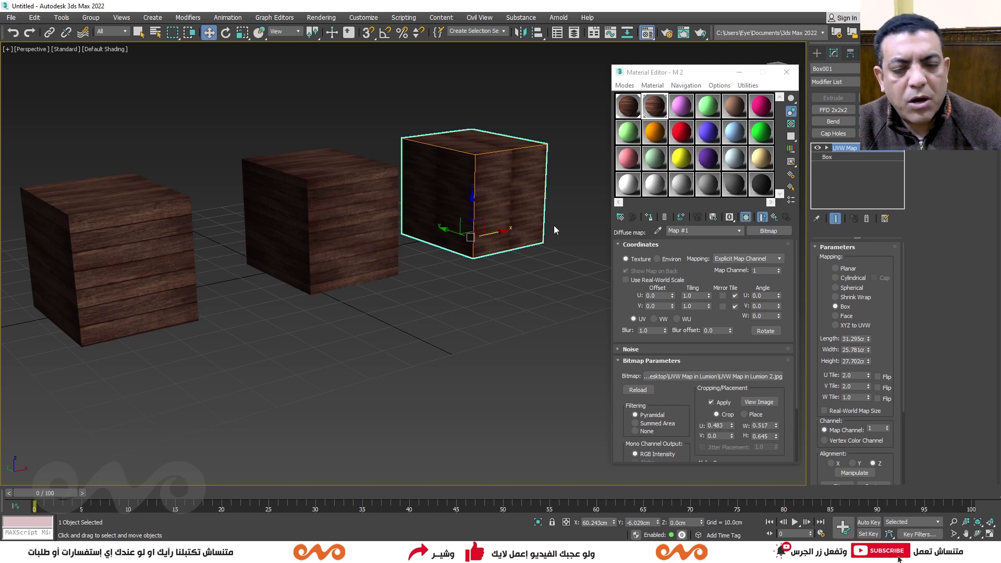
{"action": "middle_click_drag", "start_coordinate": [555, 229], "coordinate": [601, 219]}
{"action": "left_click", "coordinate": [787, 72]}
{"action": "middle_click_drag", "start_coordinate": [264, 180], "coordinate": [316, 178]}
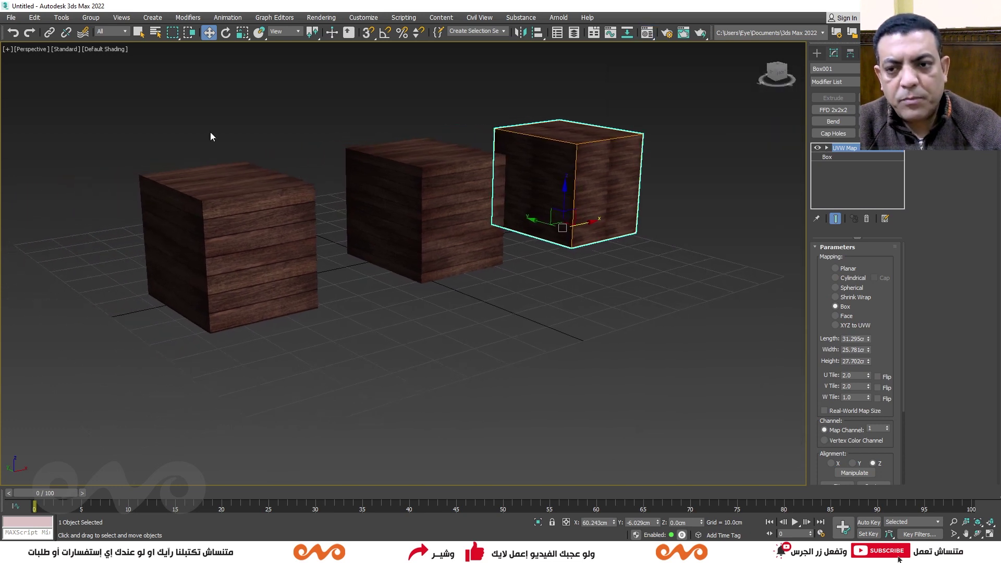
- Export the scene as FBX to the UVW Map in Lumion folder, replacing the existing Model 1.fbx
{"action": "left_click", "coordinate": [11, 18]}
{"action": "mouse_move", "coordinate": [39, 171]}
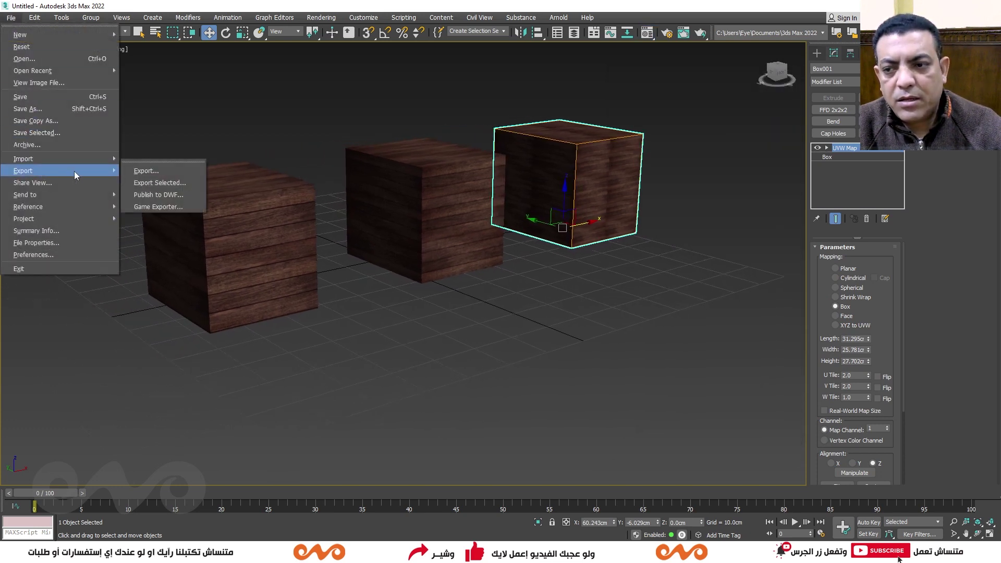
{"action": "left_click", "coordinate": [167, 170]}
{"action": "left_click", "coordinate": [84, 108]}
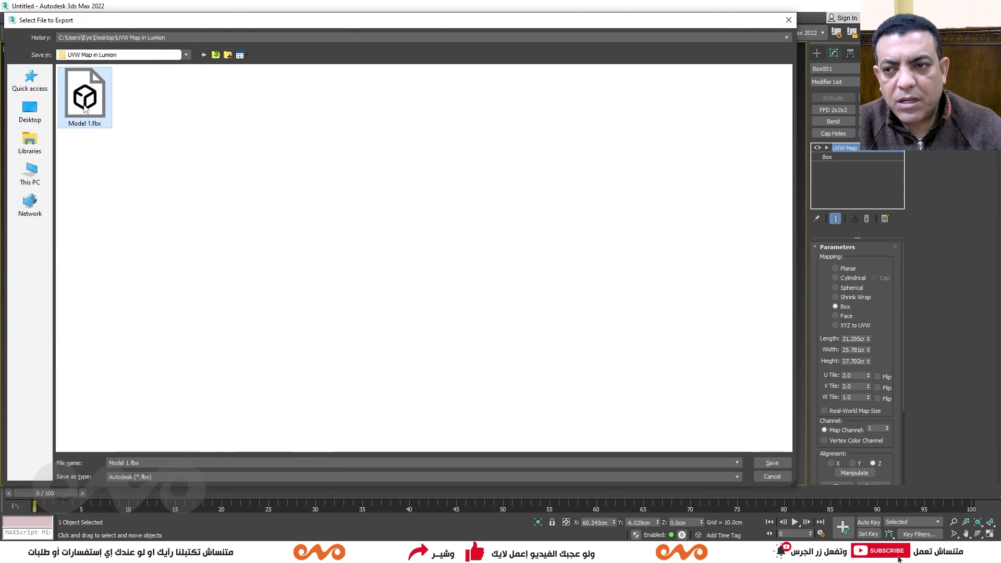
{"action": "double_click", "coordinate": [89, 101]}
{"action": "left_click", "coordinate": [561, 289]}
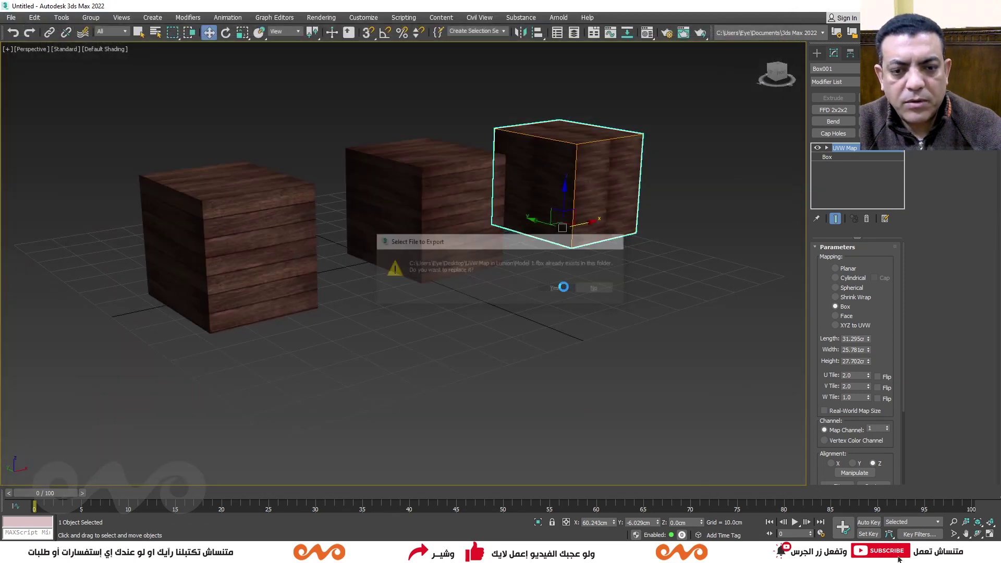
{"action": "left_click", "coordinate": [558, 409]}
{"action": "left_click", "coordinate": [558, 411]}
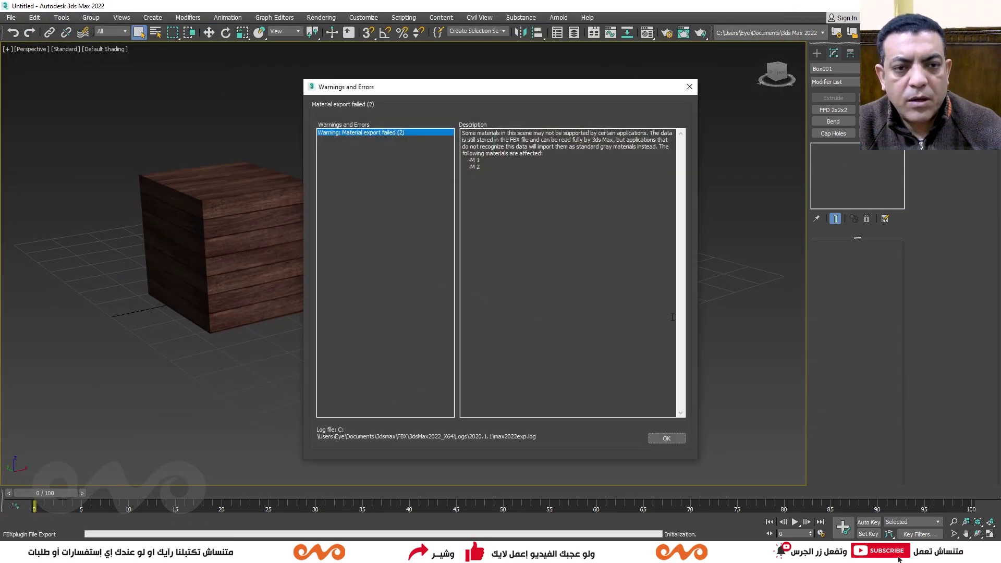
{"action": "left_click", "coordinate": [662, 438]}
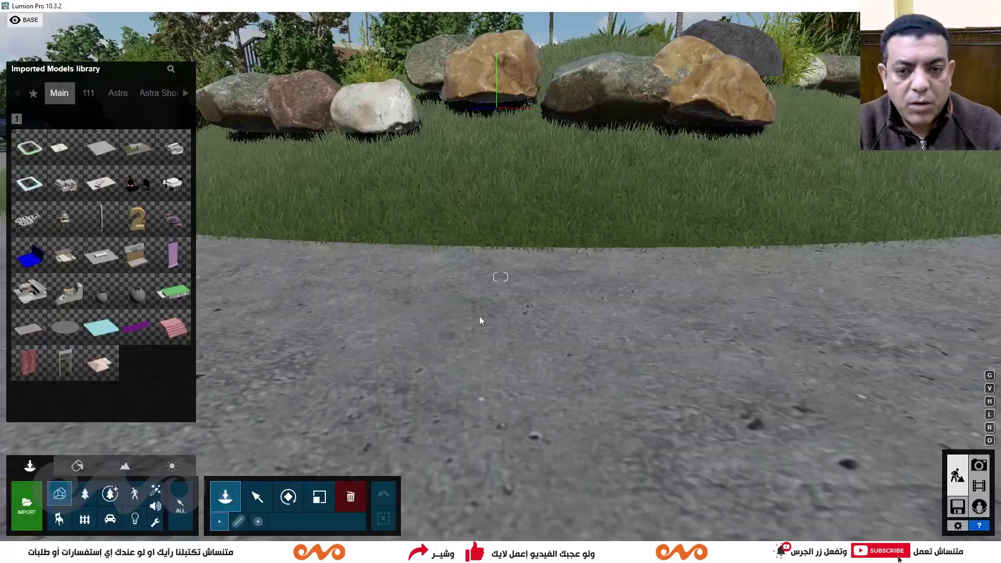
- Switch to Lumion and import Model 1.fbx into the Main category with animations and edges/lines off
{"action": "scroll", "coordinate": [491, 317], "scroll_direction": "down", "scroll_amount": 2}
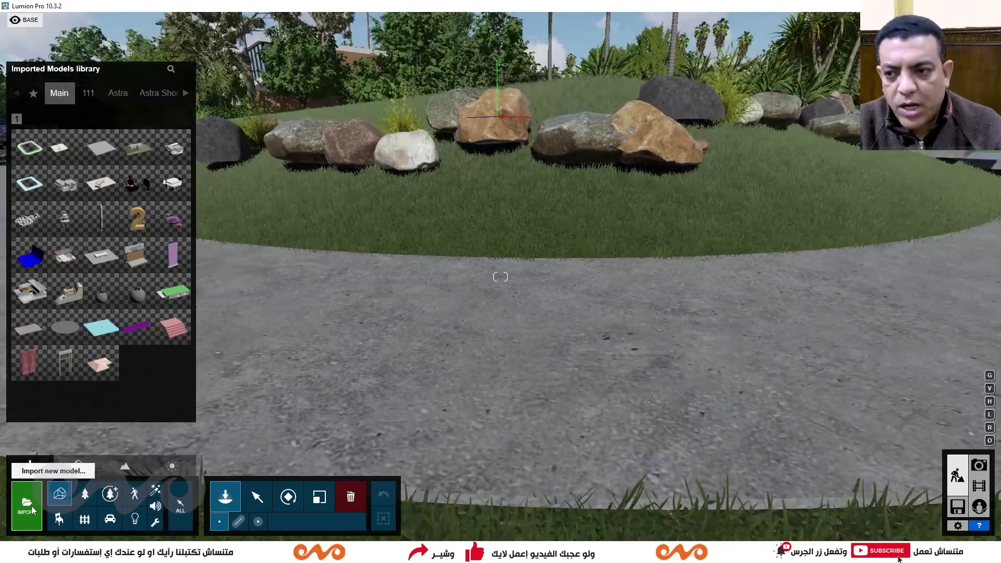
{"action": "left_click", "coordinate": [32, 509]}
{"action": "left_click", "coordinate": [507, 136]}
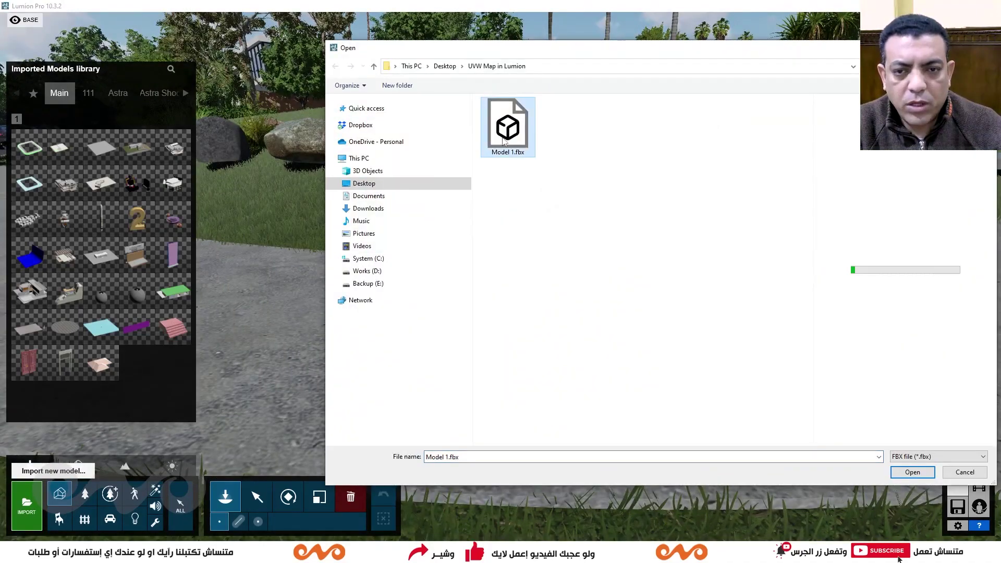
{"action": "double_click", "coordinate": [504, 141]}
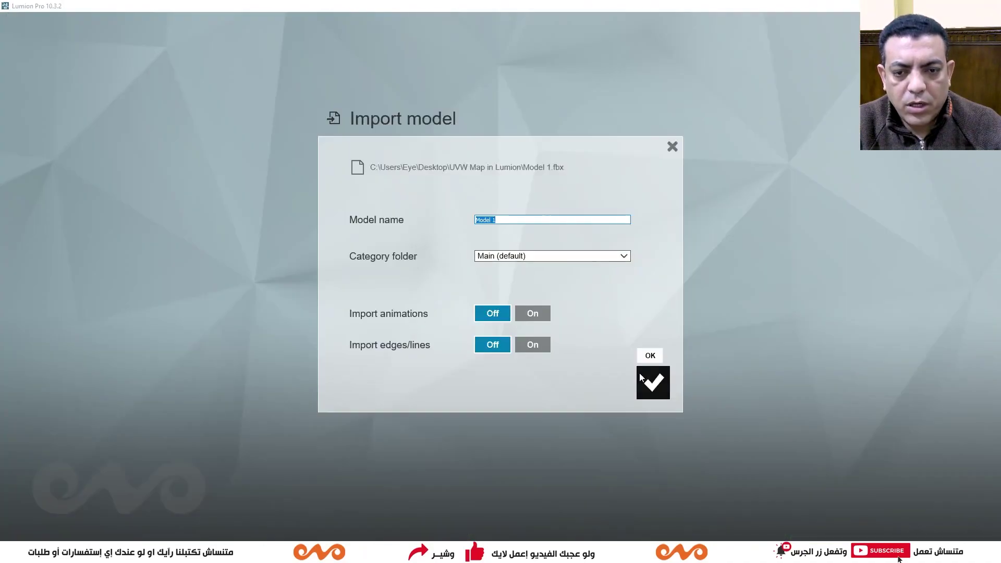
{"action": "left_click", "coordinate": [642, 379]}
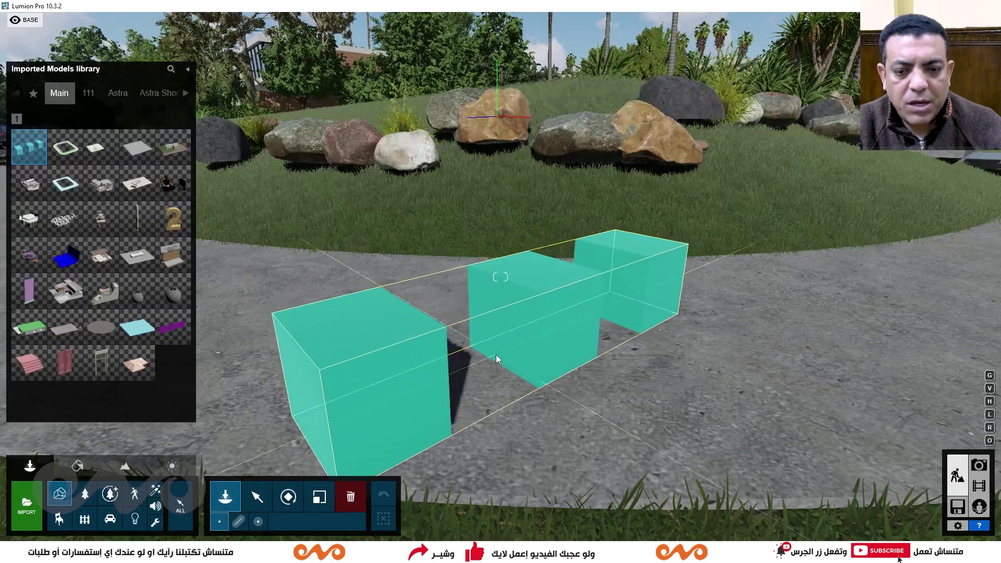
- Place the imported boxes on the paved path and rotate the model so the row runs roughly parallel to the grass edge
{"action": "left_click", "coordinate": [496, 356]}
{"action": "left_click", "coordinate": [260, 502]}
{"action": "key", "text": "s"}
{"action": "right_click_drag", "start_coordinate": [500, 281], "coordinate": [464, 281]}
{"action": "key", "text": "r"}
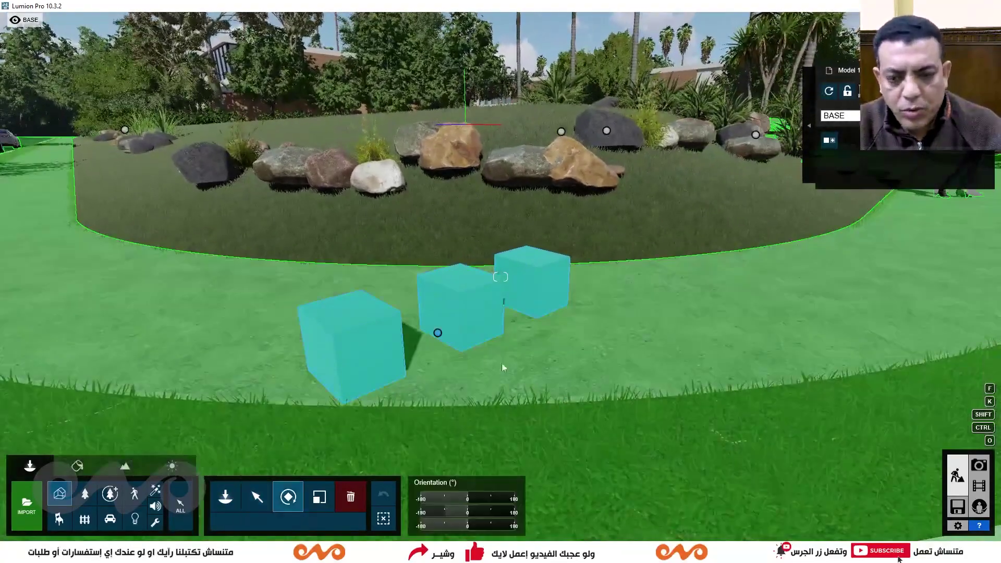
{"action": "left_click_drag", "start_coordinate": [439, 333], "coordinate": [441, 359]}
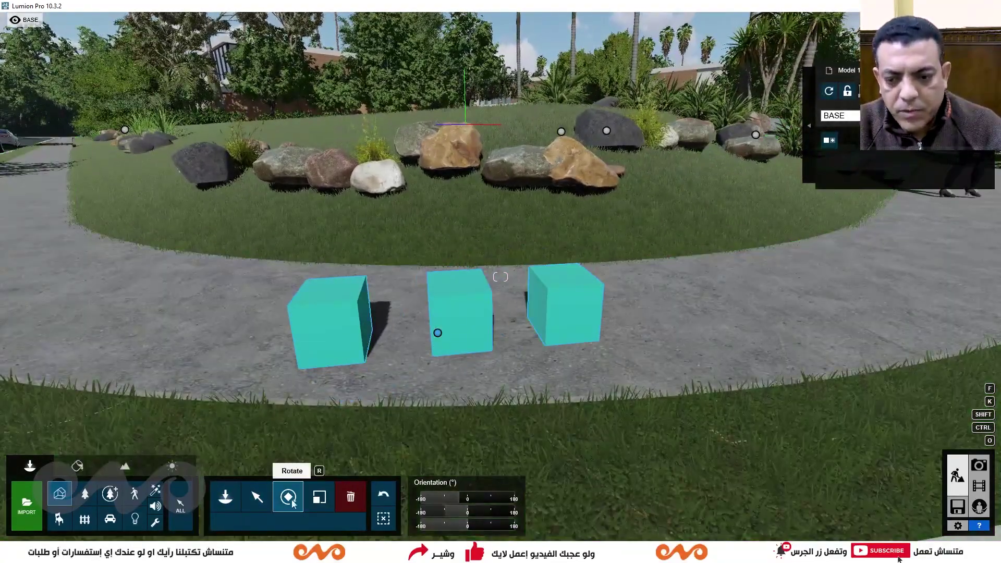
{"action": "left_click", "coordinate": [257, 497]}
- Apply a Standard material to the M 2 surface of the nearest imported box
{"action": "right_click_drag", "start_coordinate": [500, 282], "coordinate": [508, 360]}
{"action": "key", "text": "w"}
{"action": "key", "text": "a"}
{"action": "key", "text": "e"}
{"action": "left_click", "coordinate": [78, 465]}
{"action": "left_click", "coordinate": [354, 296]}
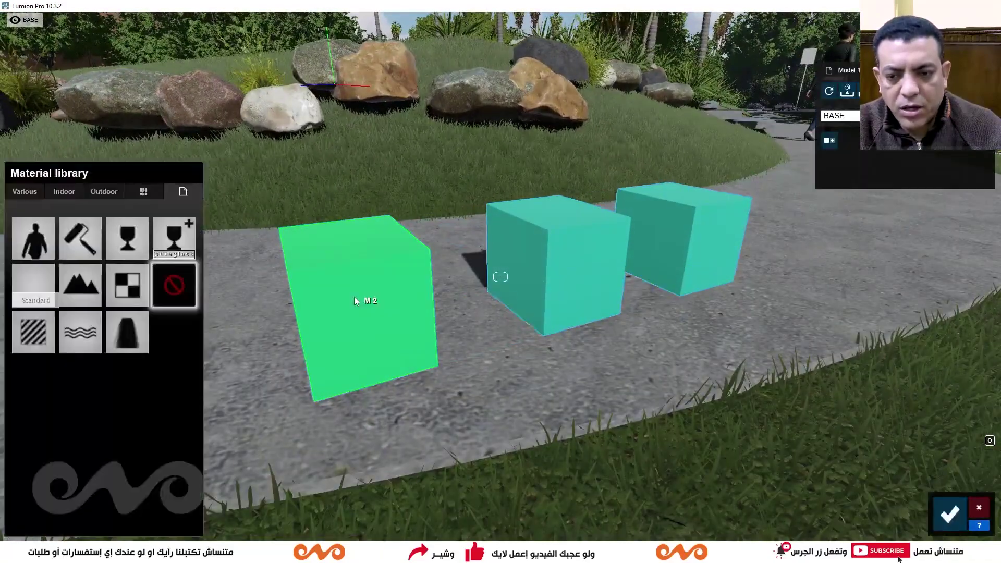
{"action": "left_click", "coordinate": [21, 324]}
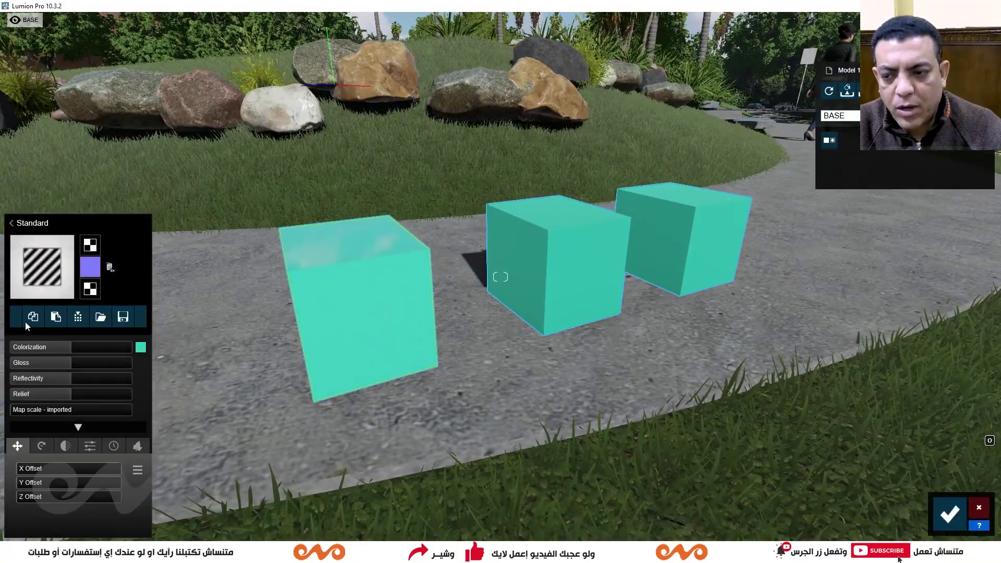
- Load the wood texture as the colour map of the M 2 material and lower its colorization to zero
{"action": "left_click", "coordinate": [90, 245]}
{"action": "double_click", "coordinate": [568, 134]}
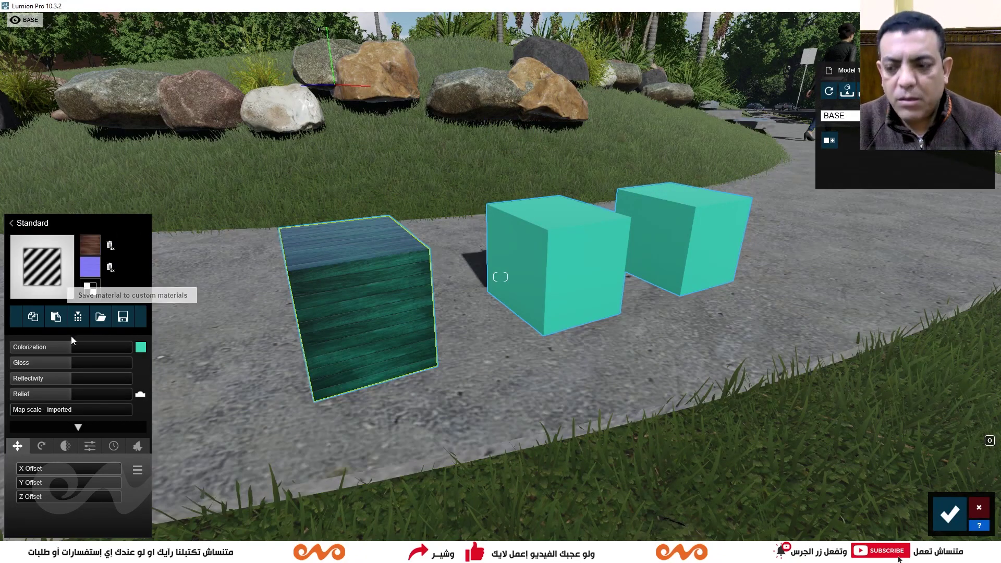
{"action": "left_click_drag", "start_coordinate": [65, 349], "coordinate": [11, 349]}
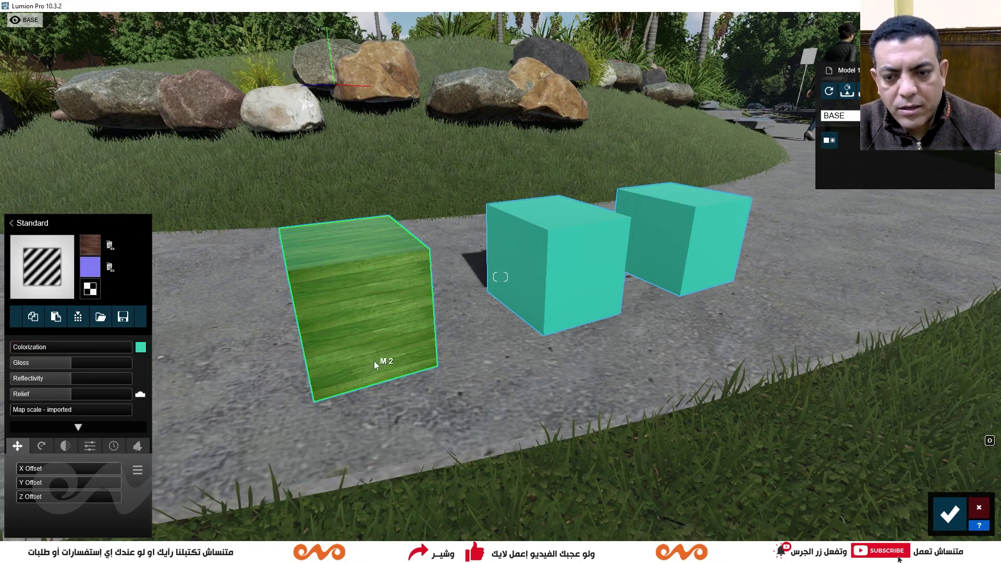
- Apply a Standard material to the M 1 surface shared by the other two boxes
{"action": "right_click_drag", "start_coordinate": [412, 411], "coordinate": [412, 370]}
{"action": "key", "text": "w"}
{"action": "key", "text": "e"}
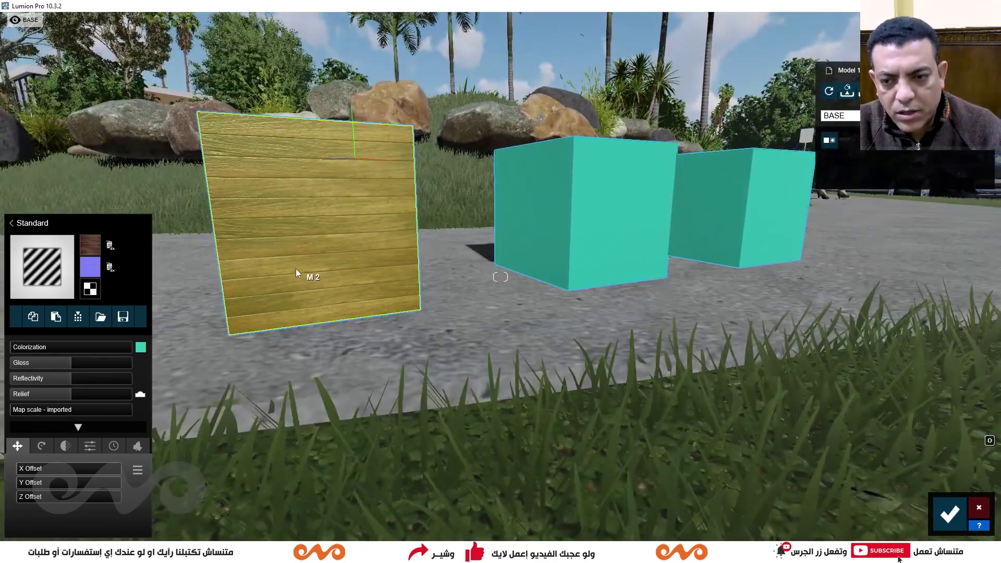
{"action": "left_click", "coordinate": [617, 220]}
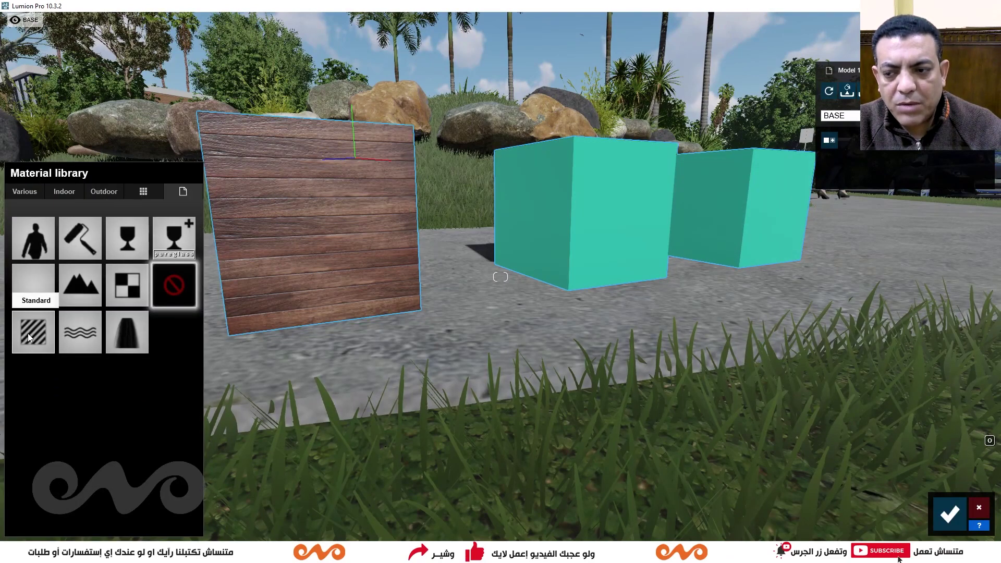
{"action": "left_click", "coordinate": [29, 336]}
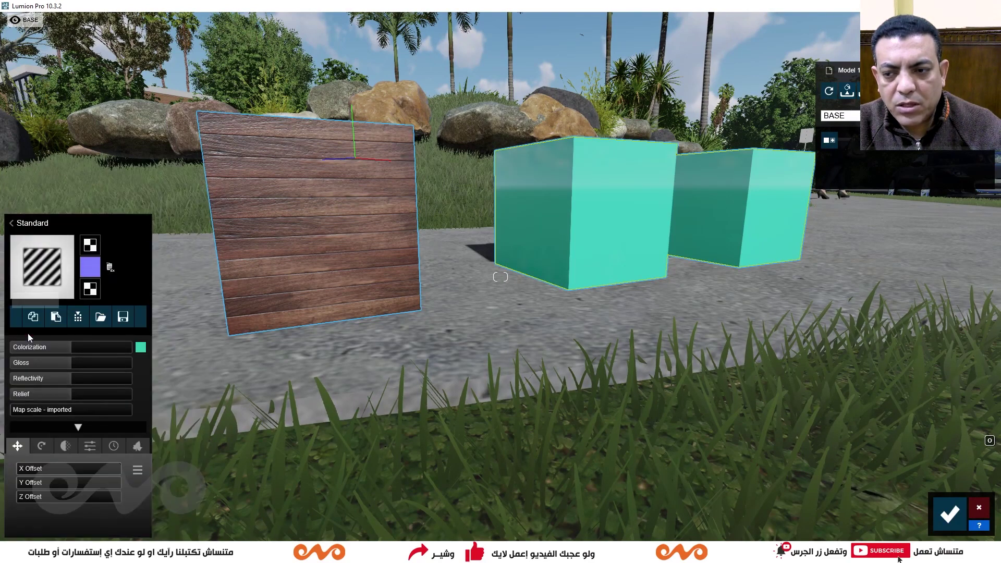
- Give the M 1 material the same wood texture as its colour map and remove its colorization
{"action": "left_click", "coordinate": [89, 245]}
{"action": "double_click", "coordinate": [564, 133]}
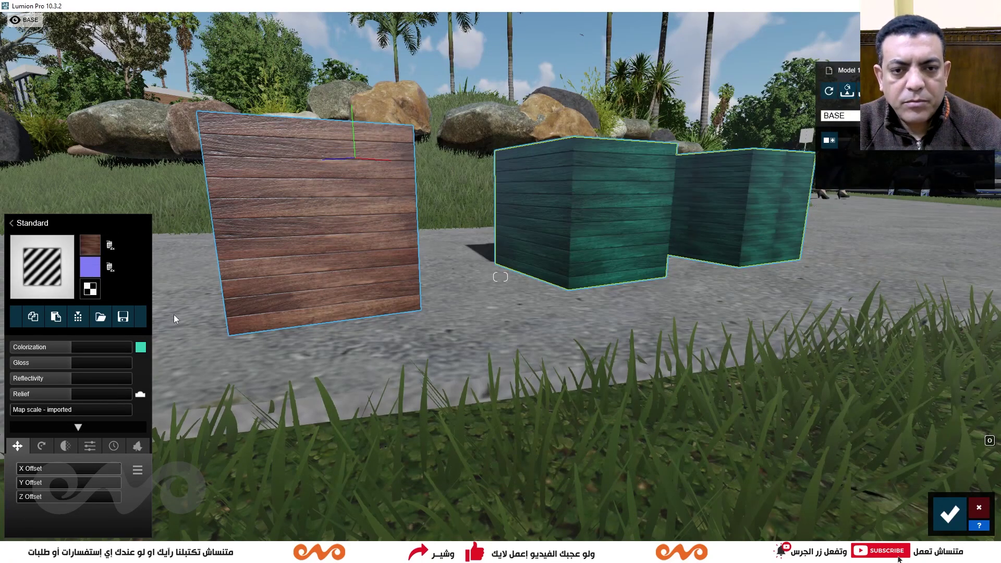
{"action": "left_click_drag", "start_coordinate": [52, 347], "coordinate": [2, 348]}
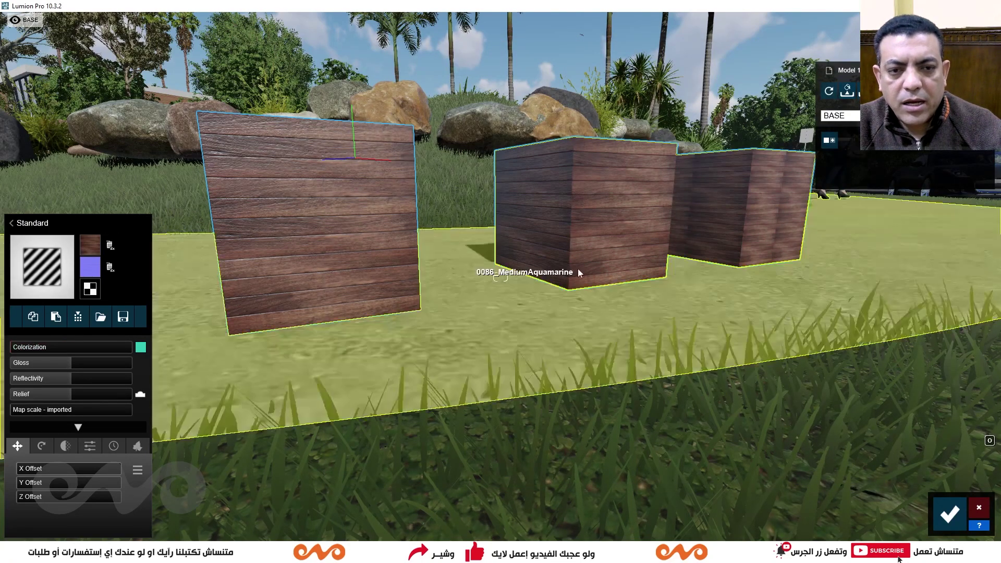
- Examine the wood plank mapping on all three boxes from close up, above and different sides
{"action": "right_click_drag", "start_coordinate": [576, 273], "coordinate": [576, 323]}
{"action": "key", "text": "w"}
{"action": "key", "text": "s"}
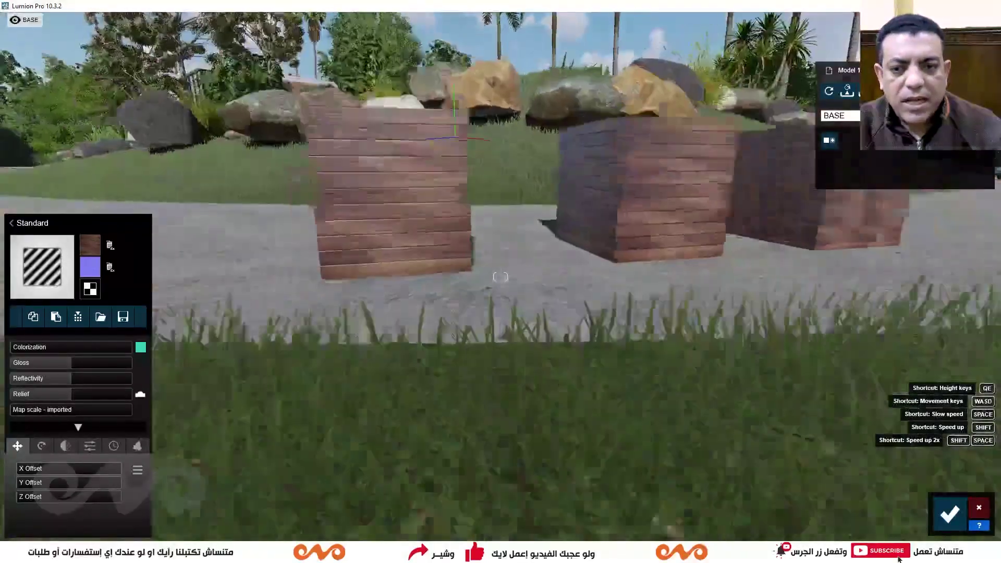
{"action": "key", "text": "w"}
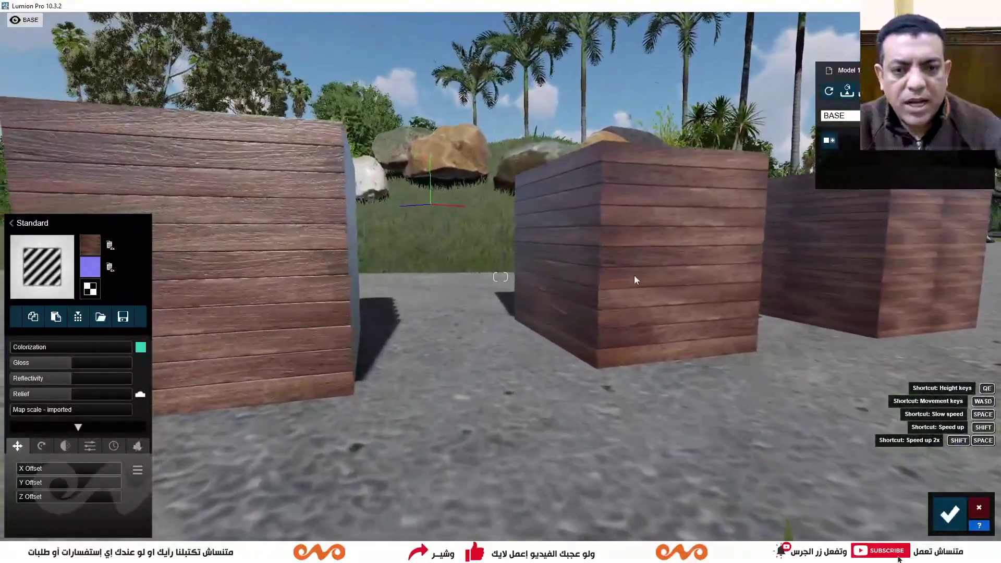
{"action": "key", "text": "s"}
{"action": "right_click_drag", "start_coordinate": [603, 330], "coordinate": [573, 289]}
{"action": "key", "text": "d"}
{"action": "key", "text": "w"}
{"action": "key", "text": "w"}
{"action": "right_click_drag", "start_coordinate": [501, 277], "coordinate": [442, 357]}
{"action": "key", "text": "q"}
{"action": "key", "text": "s"}
{"action": "key", "text": "e"}
{"action": "key", "text": "q"}
{"action": "key", "text": "q"}
{"action": "key", "text": "a"}
{"action": "key", "text": "e"}
{"action": "key", "text": "a"}
{"action": "key", "text": "d"}
{"action": "key", "text": "w"}
{"action": "key", "text": "q"}
{"action": "key", "text": "d"}
{"action": "key", "text": "s"}
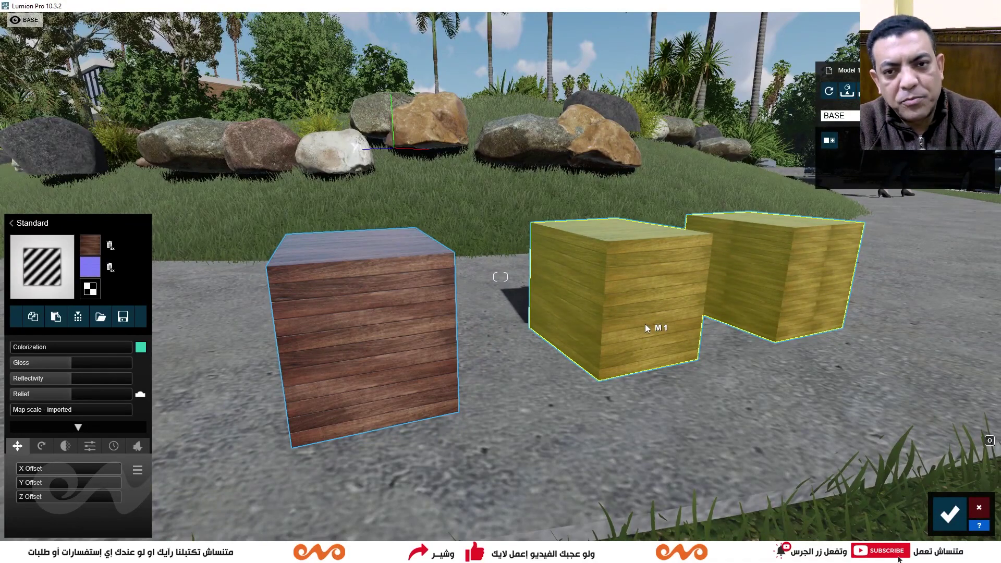
- Switch to 3ds Max and turn off the bitmap cropping in the M 2 material of the nearest box
{"action": "key", "text": "alt+Tab"}
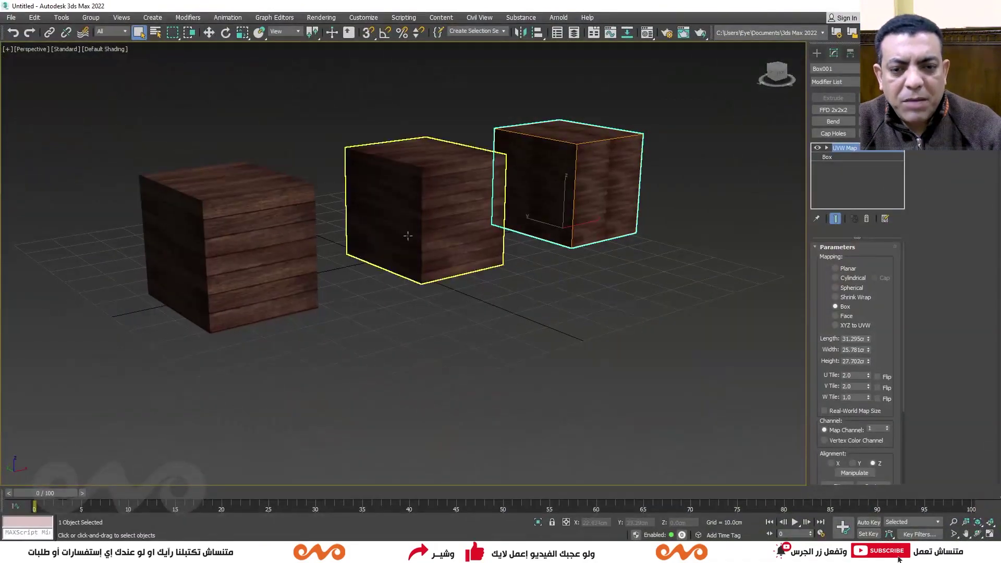
{"action": "left_click", "coordinate": [287, 242]}
{"action": "middle_click_drag", "start_coordinate": [270, 267], "coordinate": [281, 265]}
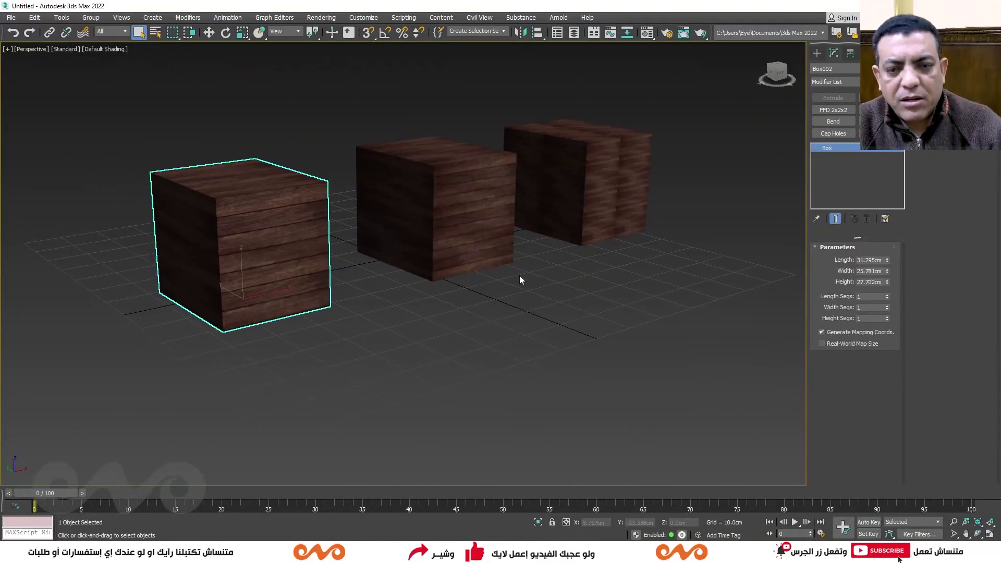
{"action": "left_click", "coordinate": [647, 33]}
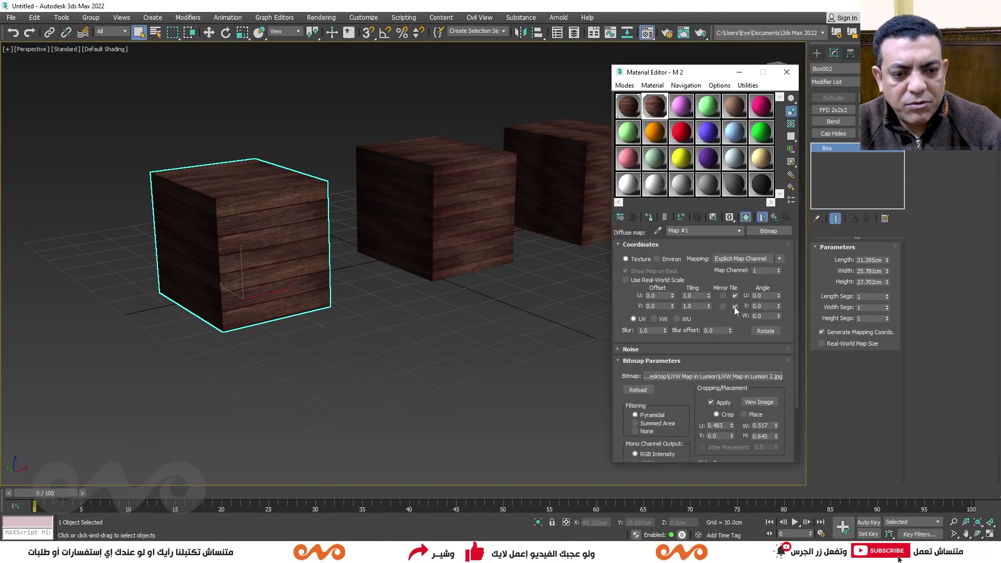
{"action": "left_click", "coordinate": [723, 403]}
{"action": "left_click", "coordinate": [786, 72]}
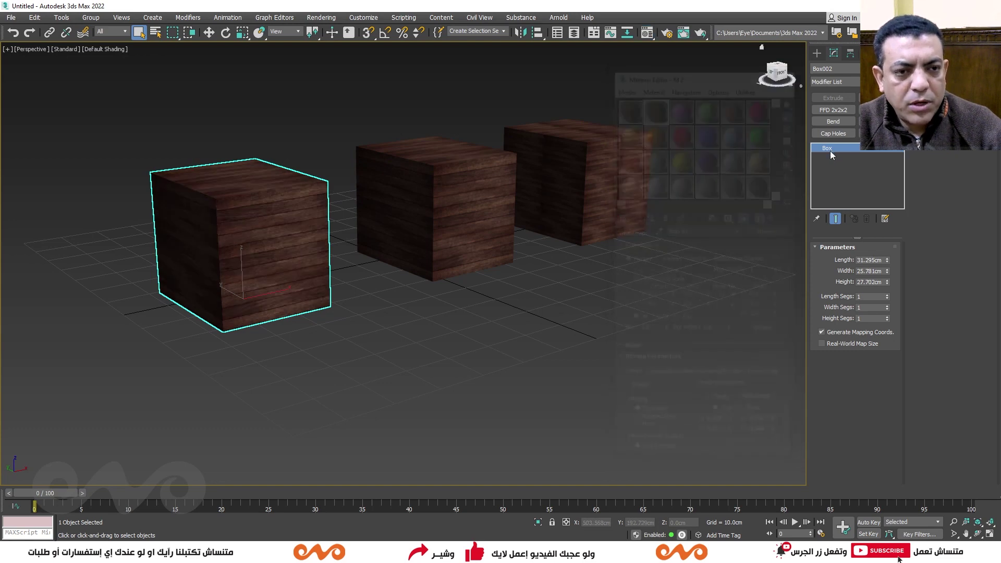
- Add a UVW Map modifier with Box mapping to the nearest box and uniformly enlarge its gizmo well beyond the box
{"action": "left_click", "coordinate": [879, 133]}
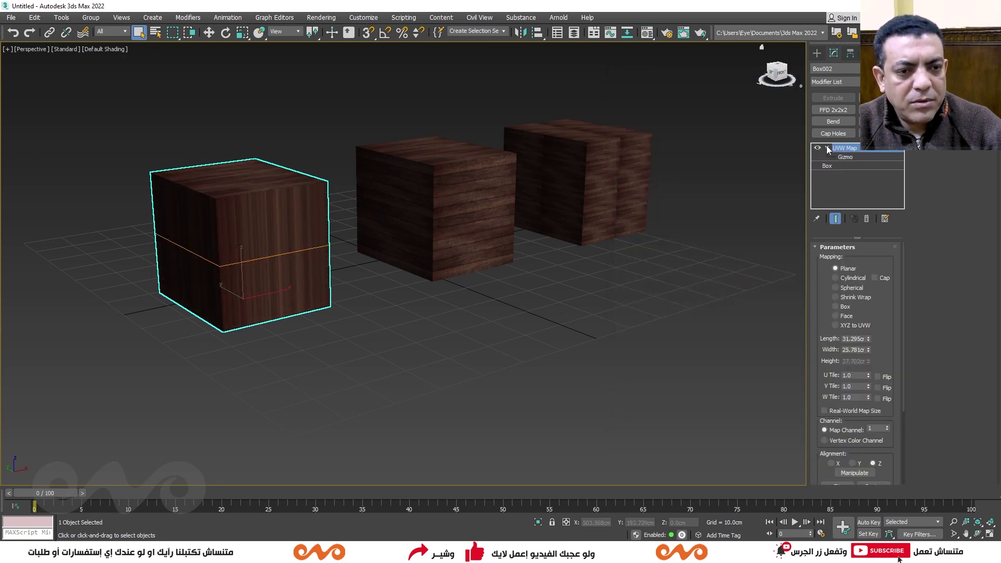
{"action": "left_click", "coordinate": [844, 306]}
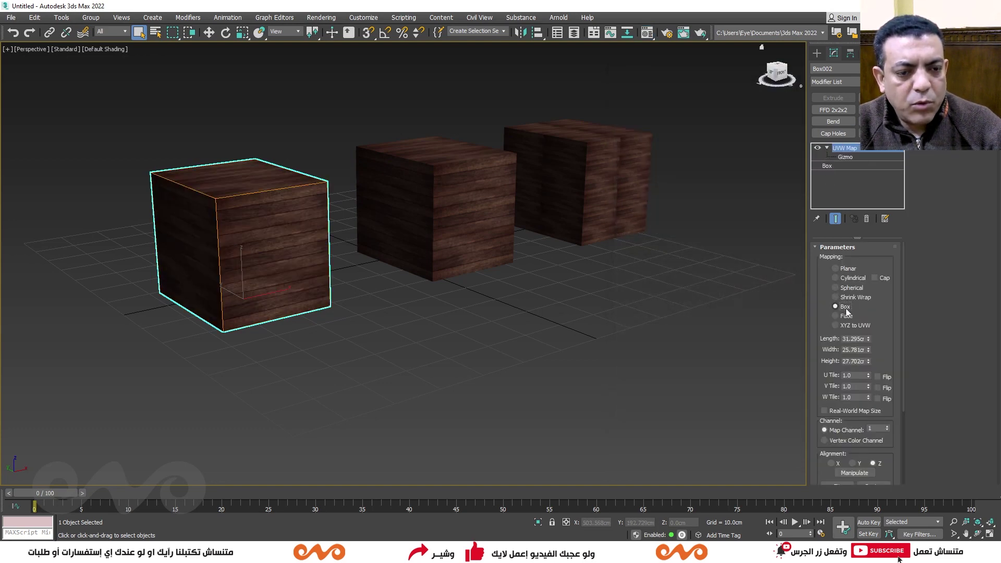
{"action": "left_click", "coordinate": [839, 157]}
{"action": "key", "text": "r"}
{"action": "left_click_drag", "start_coordinate": [240, 236], "coordinate": [239, 212]}
{"action": "key", "text": "w"}
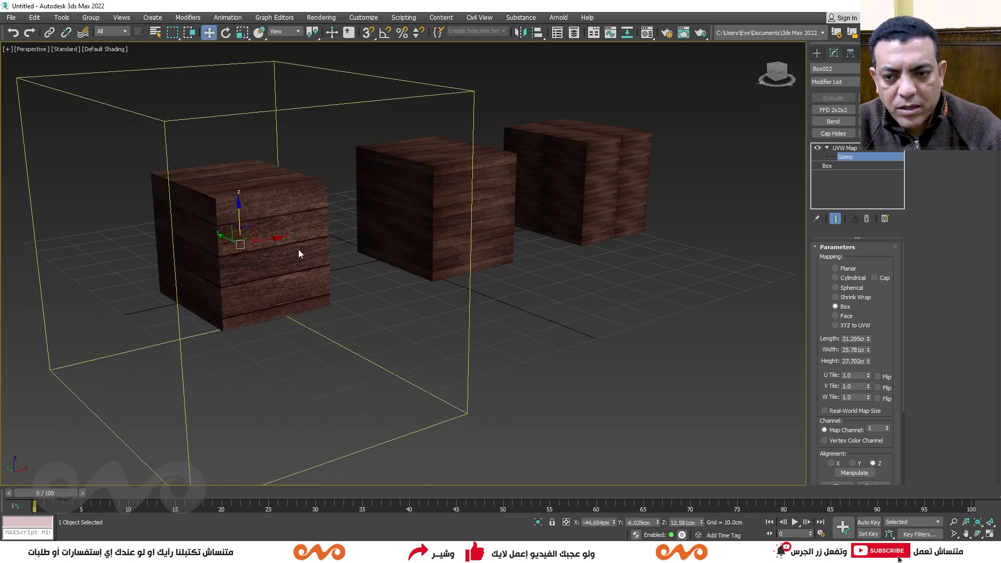
- Scale the UVW Map gizmo up slightly more so about four planks fit each side face, and deselect the box
{"action": "key", "text": "r"}
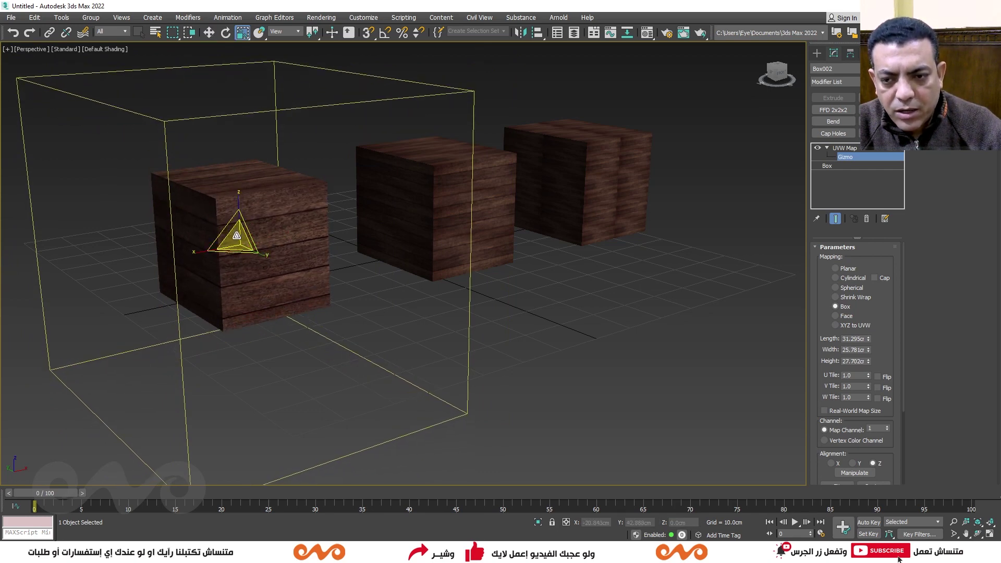
{"action": "mouse_move", "coordinate": [236, 236]}
{"action": "left_mouse_down"}
{"action": "mouse_move", "coordinate": [238, 213]}
{"action": "mouse_move", "coordinate": [243, 220]}
{"action": "left_mouse_up"}
{"action": "key", "text": "w"}
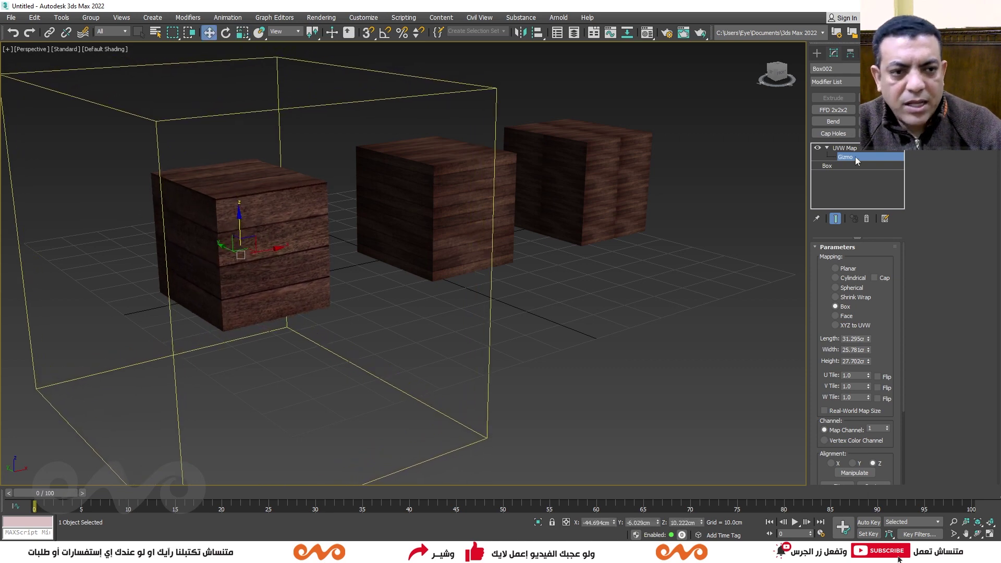
{"action": "left_click", "coordinate": [530, 350]}
{"action": "left_click", "coordinate": [262, 241]}
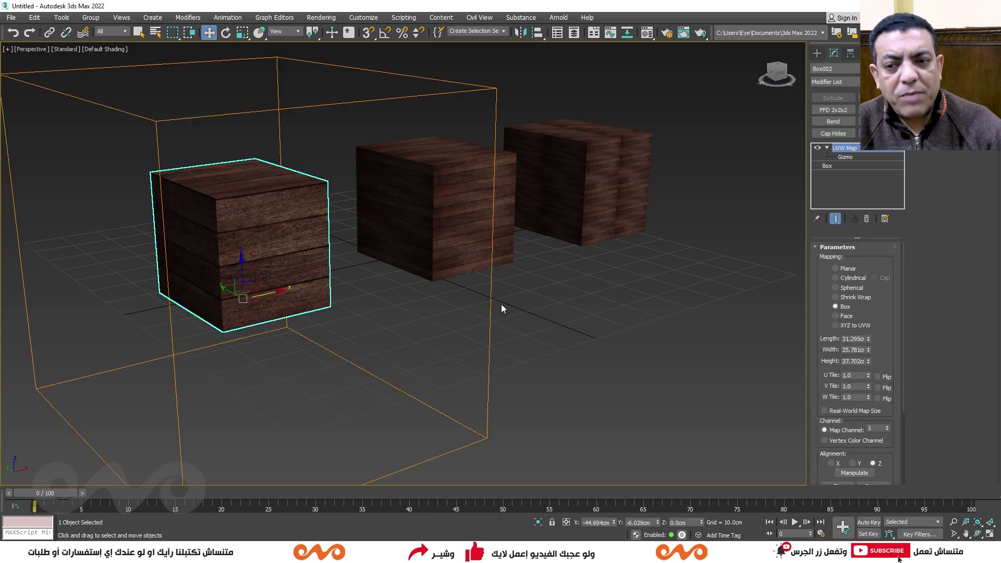
{"action": "left_click", "coordinate": [387, 285]}
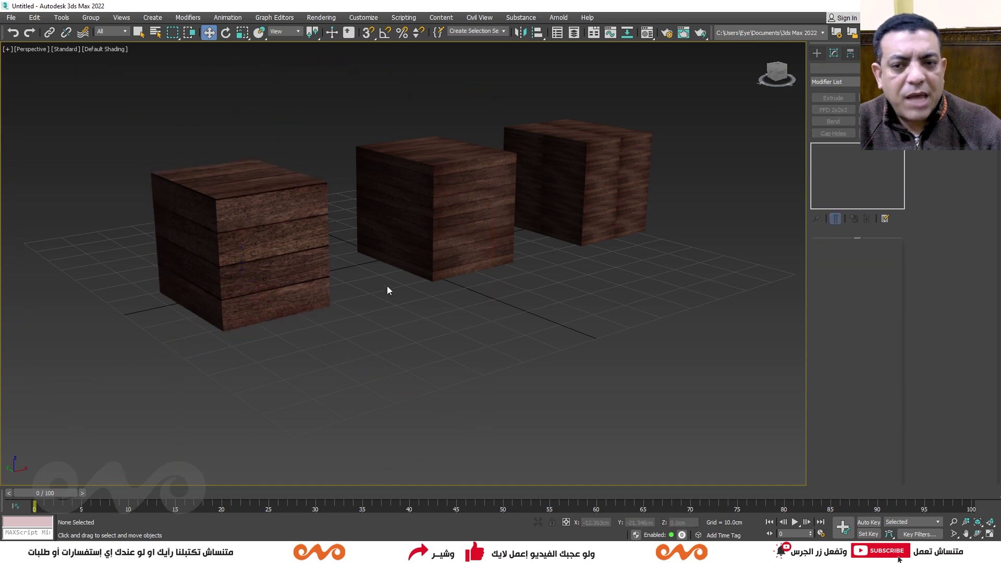
- Export the scene as an FBX file named Model 2.fbx in the UVW Map in Lumion folder
{"action": "left_click", "coordinate": [11, 18]}
{"action": "mouse_move", "coordinate": [56, 170]}
{"action": "left_click", "coordinate": [131, 171]}
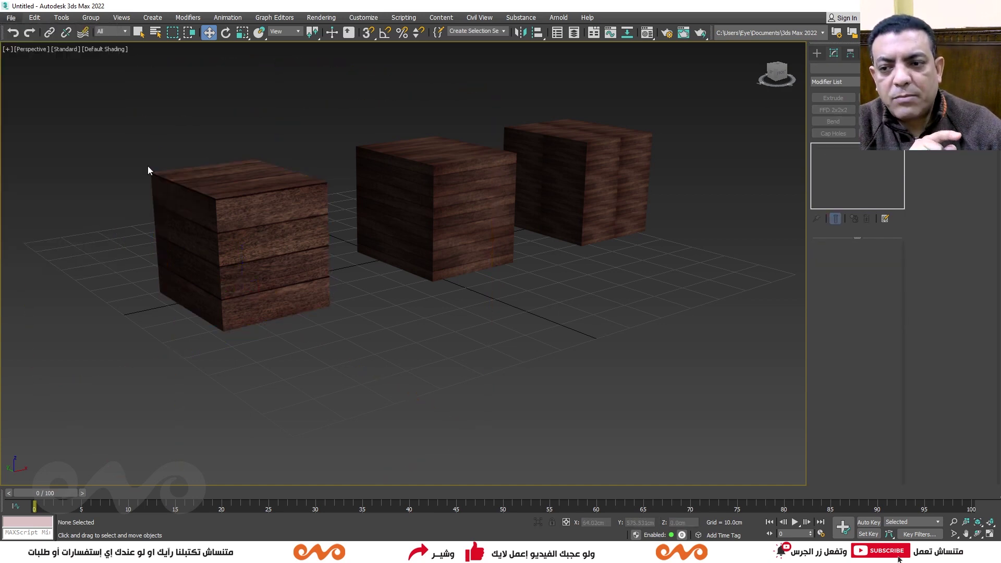
{"action": "left_click", "coordinate": [129, 462]}
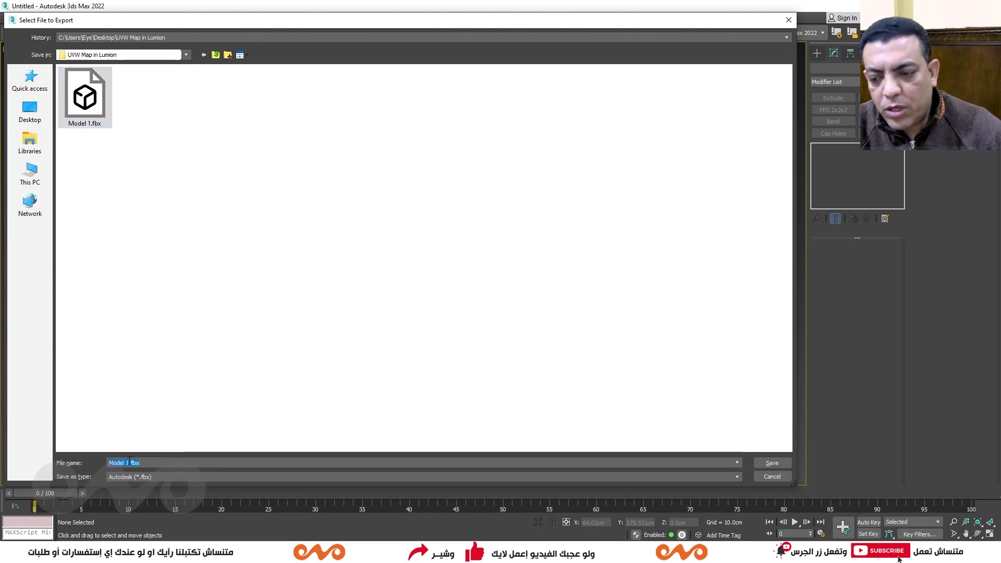
{"action": "key", "text": "Left"}
{"action": "key", "text": "Left"}
{"action": "key", "text": "Left"}
{"action": "key", "text": "Left"}
{"action": "key", "text": "Left"}
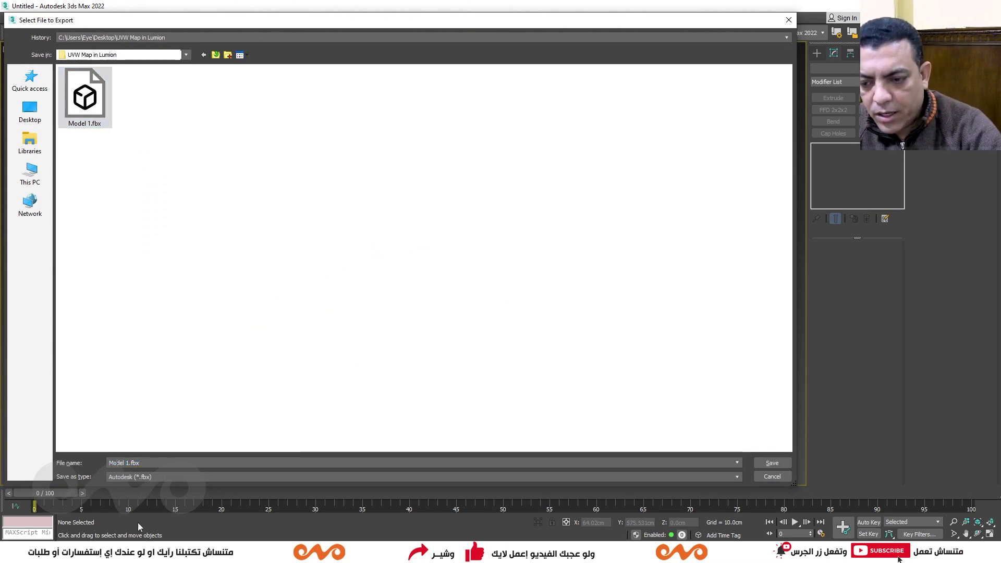
{"action": "key", "text": "Return"}
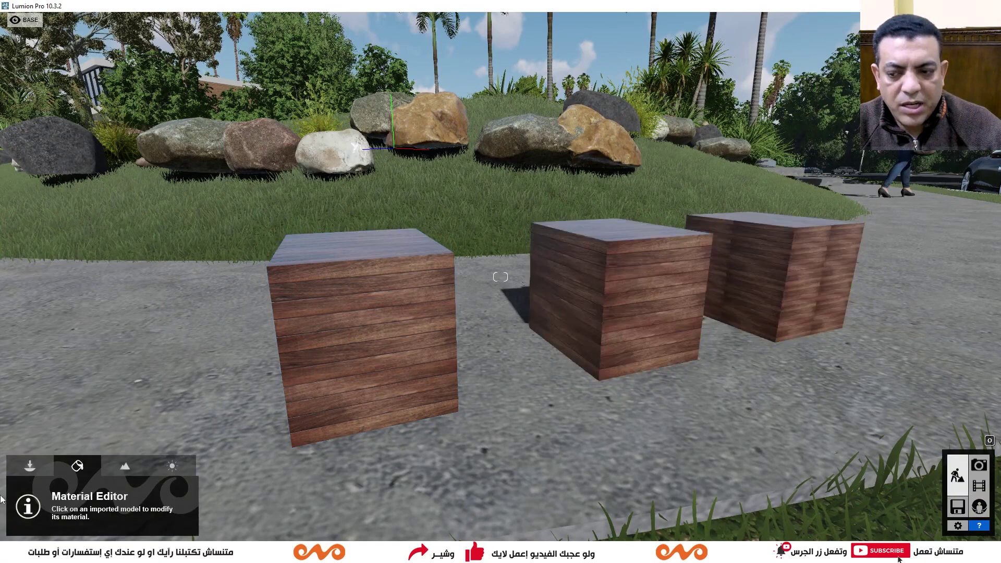
- Switch to Lumion and re-import the placed boxes from Model 2.fbx
{"action": "left_click", "coordinate": [36, 468]}
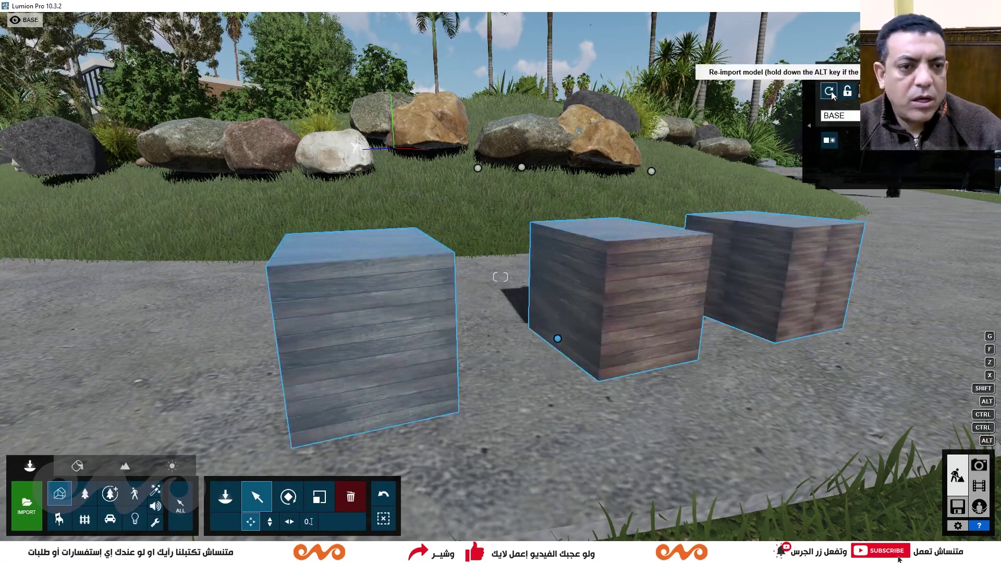
{"action": "left_click", "coordinate": [828, 91]}
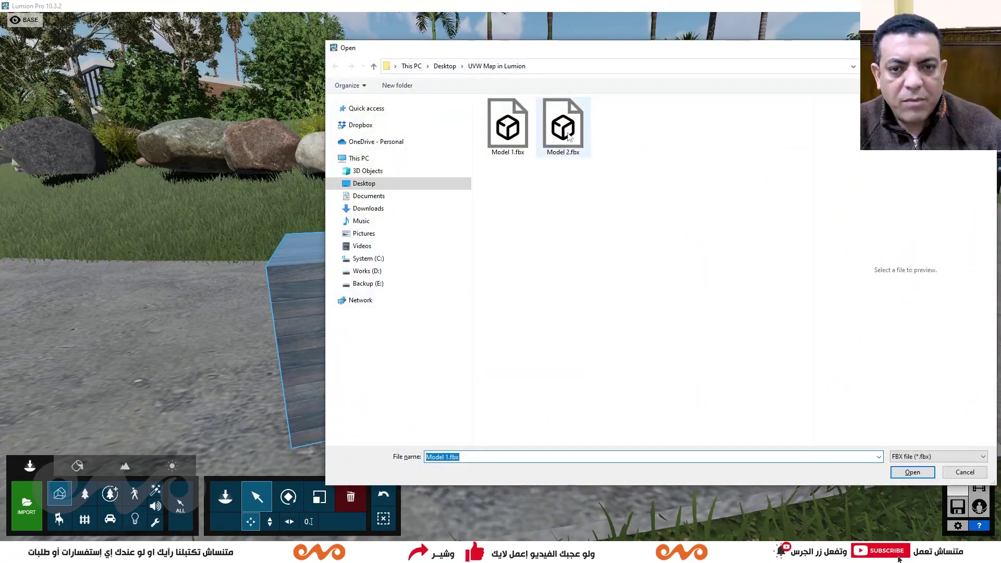
{"action": "left_click", "coordinate": [568, 136]}
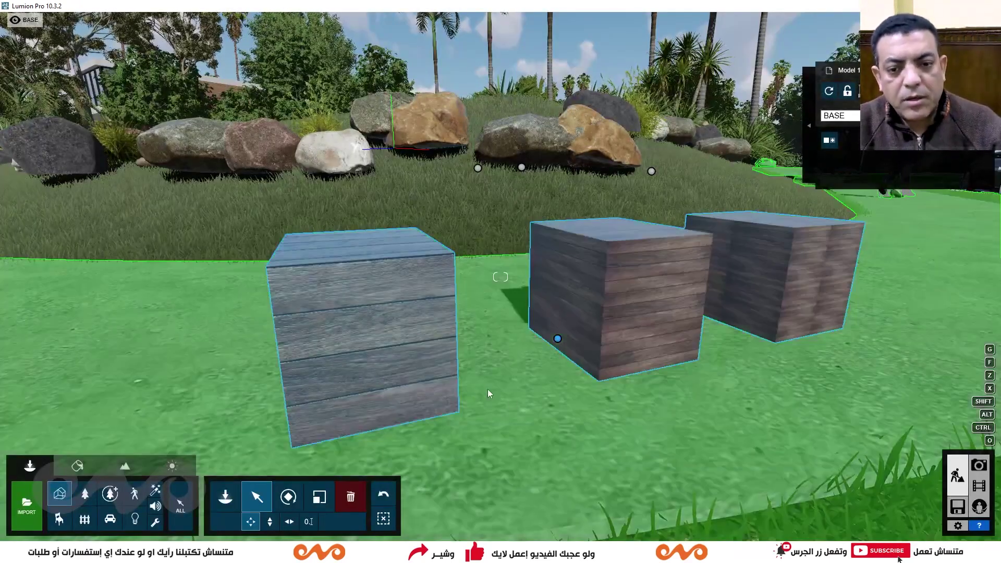
- Examine the plank size and direction on the re-imported nearest box and compare it with the other two boxes
{"action": "right_click_drag", "start_coordinate": [487, 389], "coordinate": [503, 448]}
{"action": "key", "text": "s"}
{"action": "right_click_drag", "start_coordinate": [500, 277], "coordinate": [501, 320]}
{"action": "key", "text": "e"}
{"action": "key", "text": "w"}
{"action": "key", "text": "q"}
{"action": "key", "text": "d"}
{"action": "key", "text": "w"}
{"action": "key", "text": "a"}
{"action": "key", "text": "q"}
{"action": "key", "text": "q"}
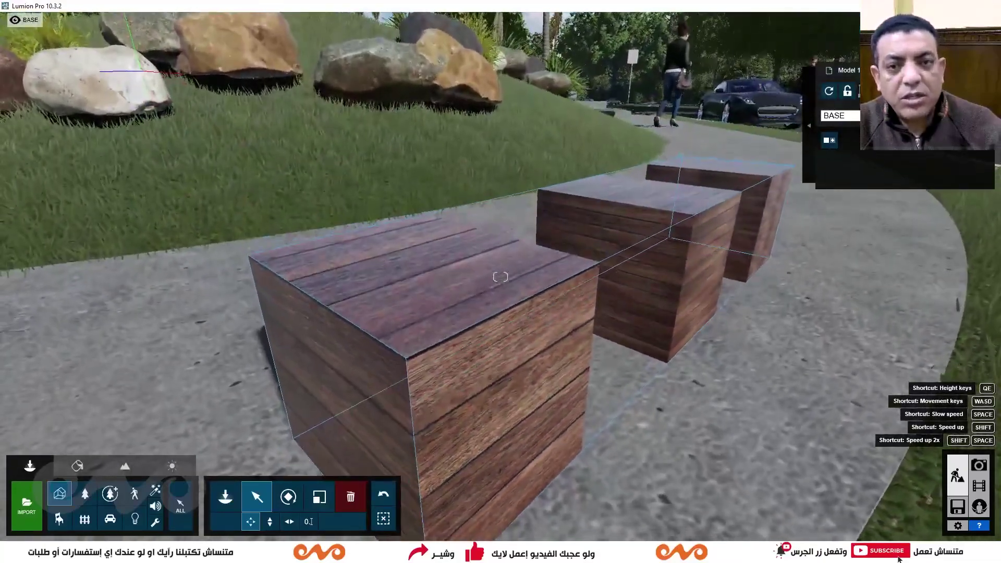
{"action": "key", "text": "s"}
{"action": "right_click_drag", "start_coordinate": [500, 277], "coordinate": [574, 277]}
{"action": "key", "text": "d"}
{"action": "key", "text": "w"}
{"action": "key", "text": "d"}
{"action": "key", "text": "w"}
{"action": "key", "text": "d"}
{"action": "key", "text": "w"}
{"action": "key", "text": "a"}
{"action": "key", "text": "a"}
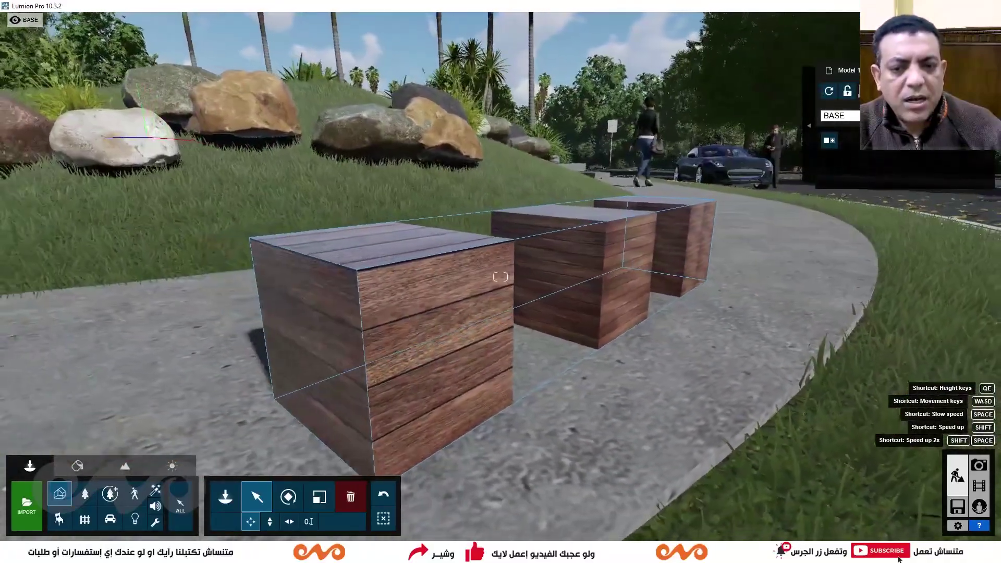
{"action": "key", "text": "s"}
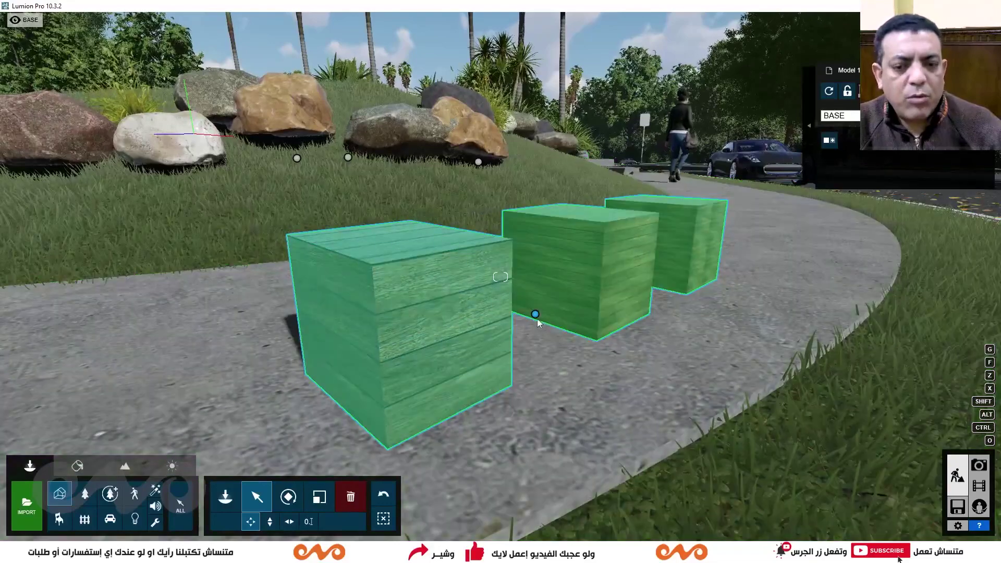
- Re-import the placed boxes from the earlier Model 1.fbx file
{"action": "left_click", "coordinate": [535, 315]}
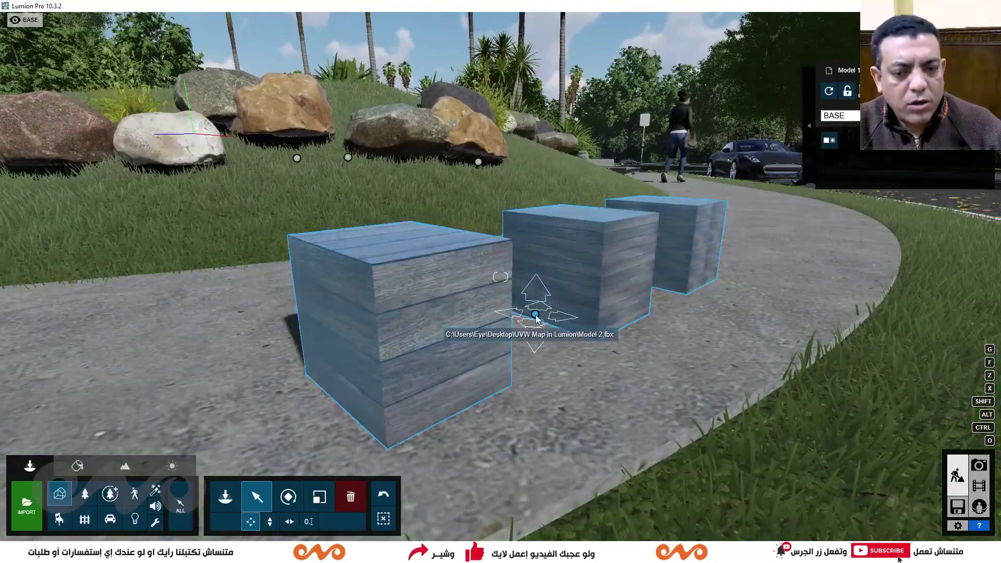
{"action": "left_click", "coordinate": [829, 91]}
{"action": "left_click", "coordinate": [511, 134]}
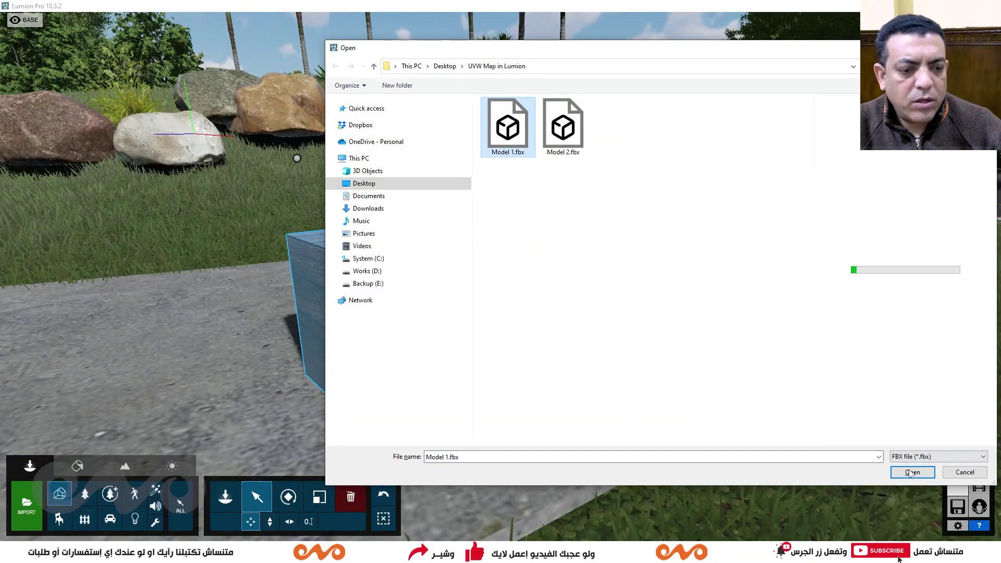
{"action": "left_click", "coordinate": [911, 472]}
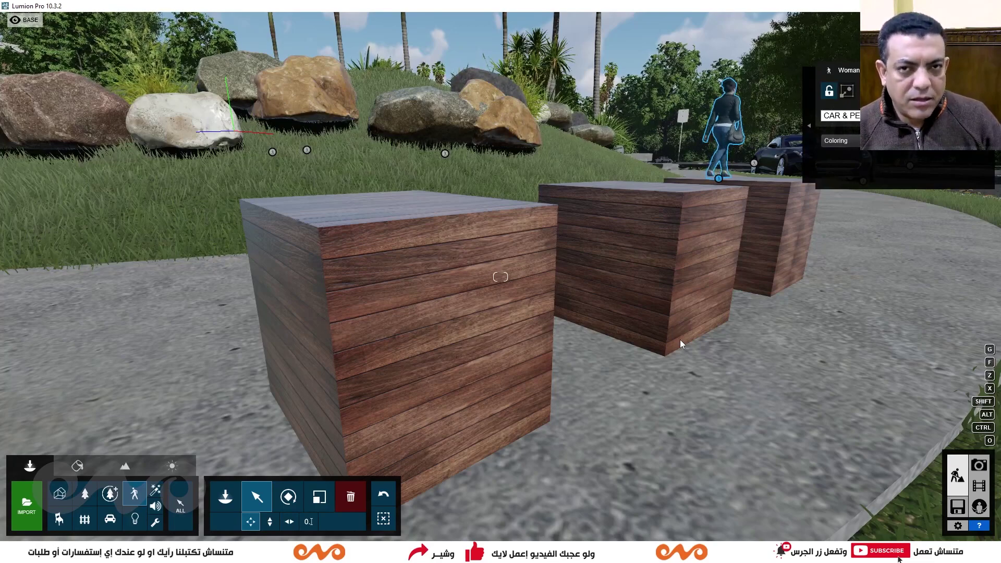
- Examine the wood mapping on the boxes restored from Model 1.fbx, moving around them for comparison
{"action": "right_click_drag", "start_coordinate": [603, 352], "coordinate": [579, 313]}
{"action": "key", "text": "s"}
{"action": "key", "text": "d"}
{"action": "key", "text": "w"}
{"action": "key", "text": "w"}
{"action": "key", "text": "a"}
{"action": "key", "text": "w"}
{"action": "key", "text": "s"}
{"action": "key", "text": "a"}
{"action": "key", "text": "a"}
{"action": "key", "text": "s"}
{"action": "key", "text": "d"}
{"action": "key", "text": "d"}
{"action": "key", "text": "q"}
{"action": "right_click_drag", "start_coordinate": [527, 338], "coordinate": [545, 351]}
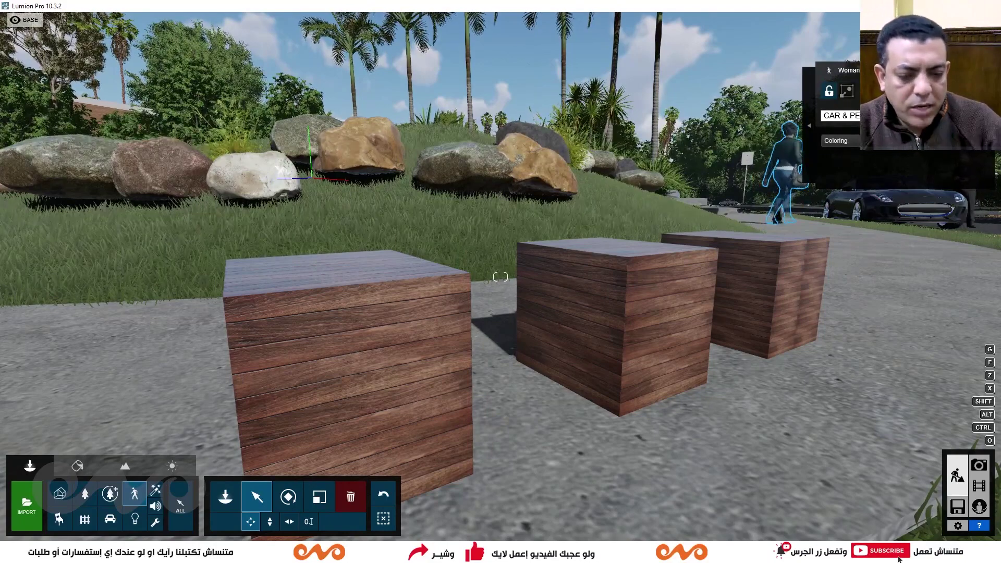
- In 3ds Max, apply cropping to the wood bitmap of material M 2 and move its crop region to U 0.316, V 0.146
{"action": "key", "text": "alt+Tab"}
{"action": "left_click", "coordinate": [324, 219]}
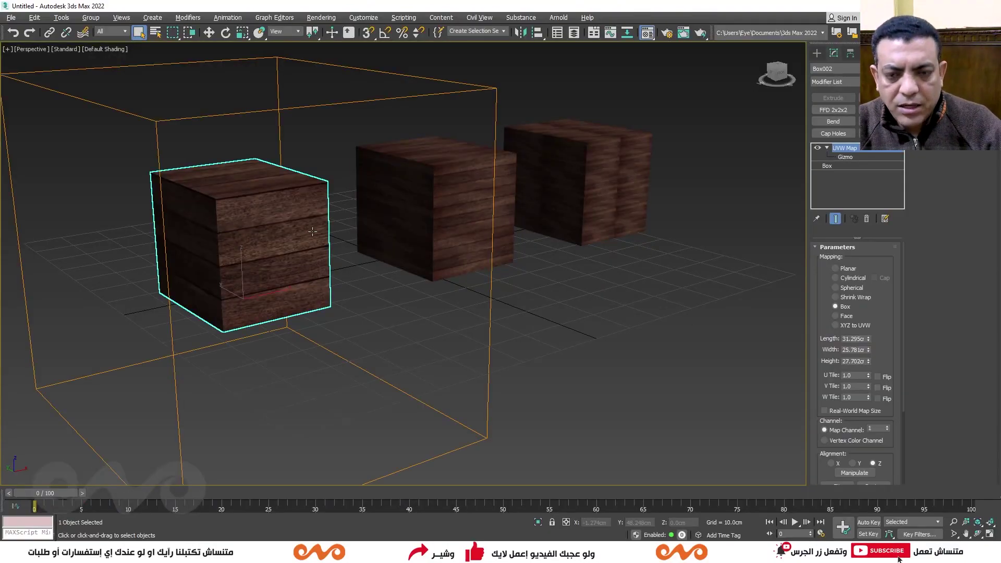
{"action": "left_click", "coordinate": [646, 33]}
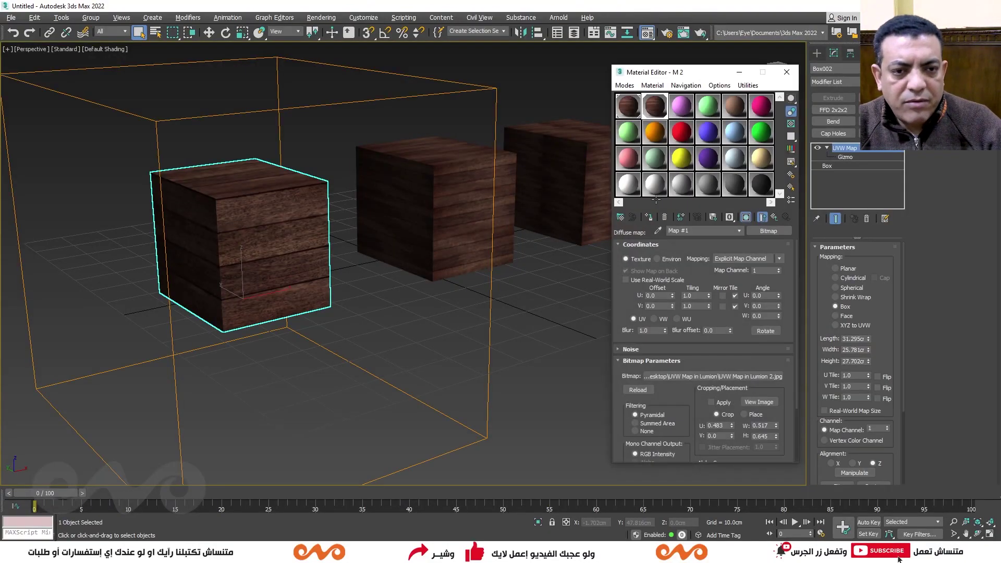
{"action": "left_click", "coordinate": [715, 402]}
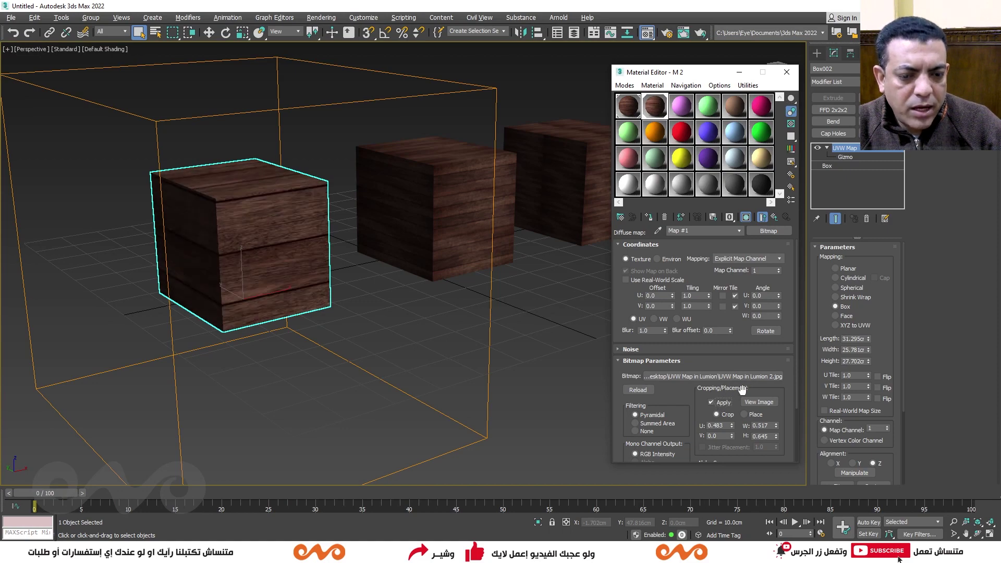
{"action": "left_click", "coordinate": [757, 402]}
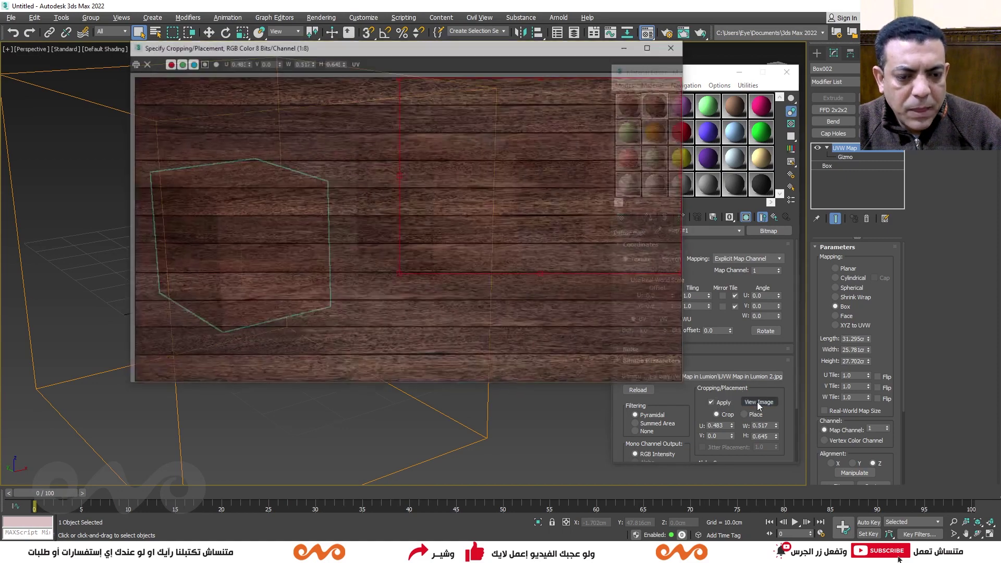
{"action": "left_click_drag", "start_coordinate": [455, 229], "coordinate": [363, 274]}
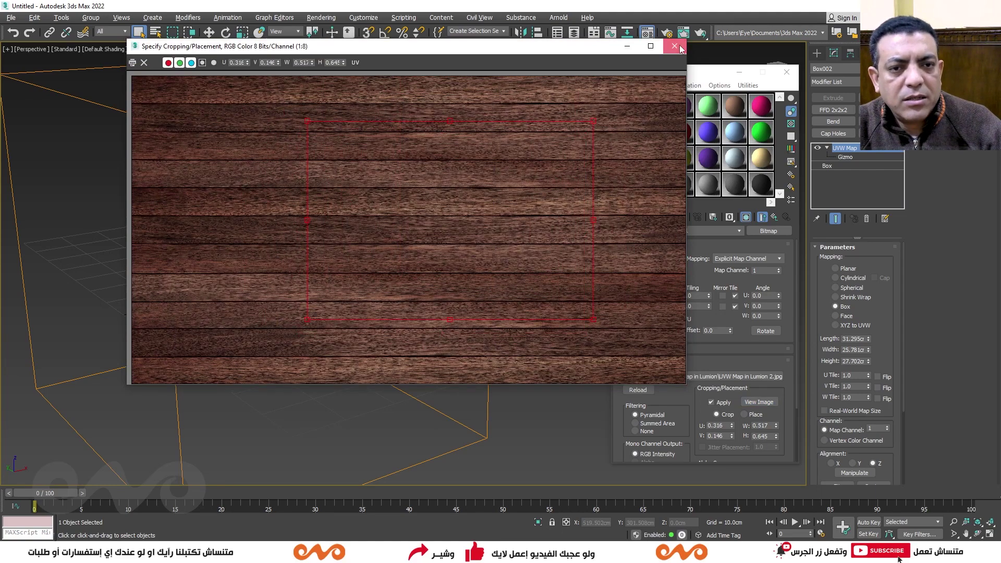
{"action": "left_click", "coordinate": [674, 46]}
- Turn off the applied cropping on the M 2 wood bitmap and close the Material Editor
{"action": "left_click", "coordinate": [724, 402]}
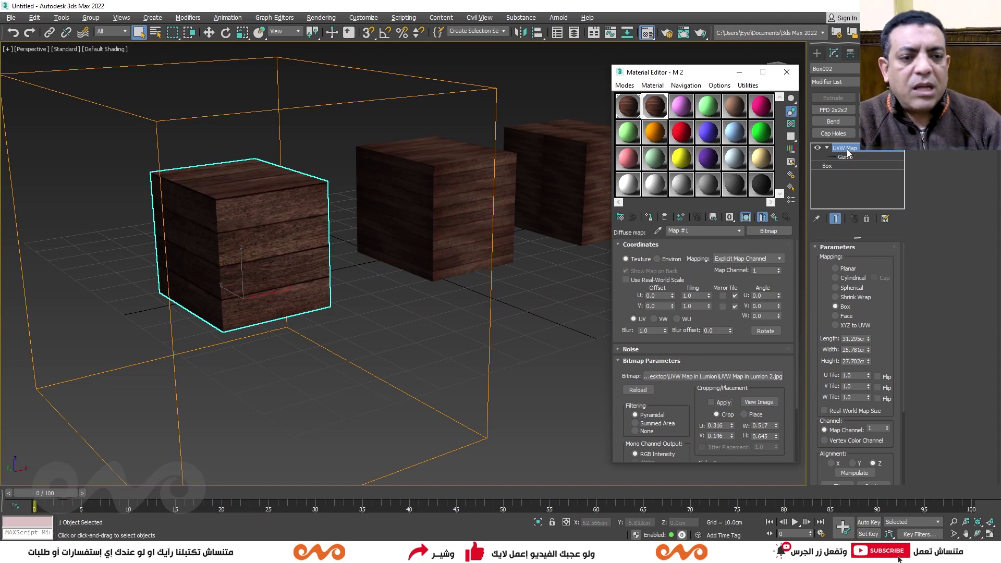
{"action": "left_click", "coordinate": [786, 72]}
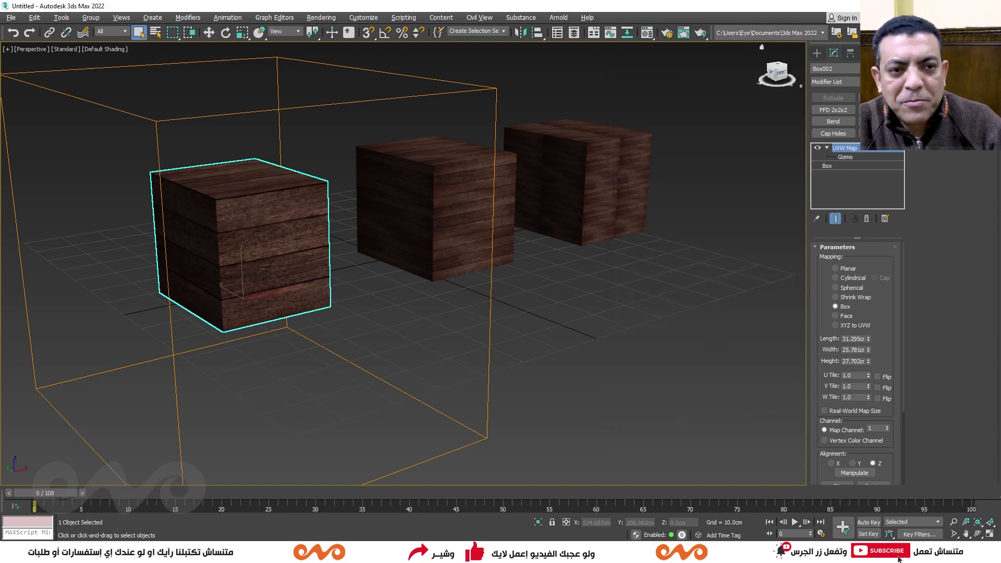